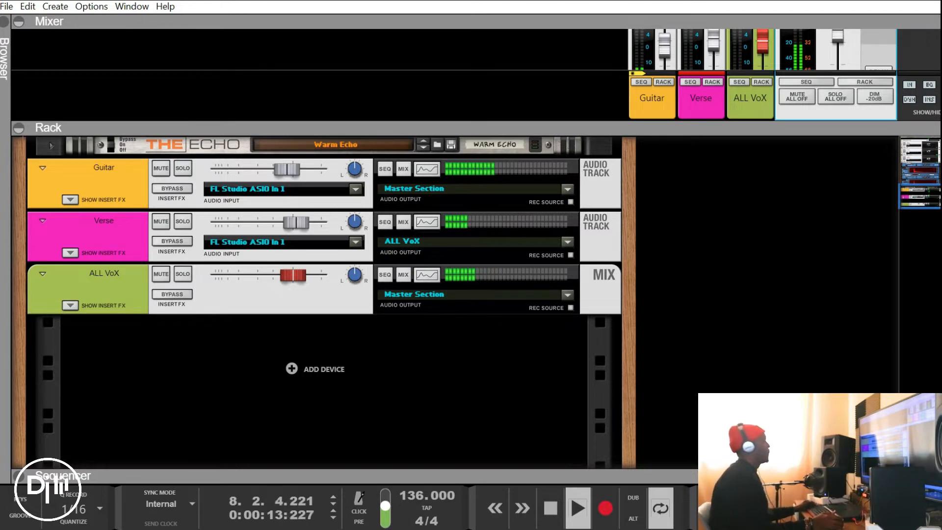
Stop playback and review the effect devices in the rack and the FX returns in the mixer's master section
{"action": "scroll", "coordinate": [323, 302], "scroll_direction": "up", "scroll_amount": 10}
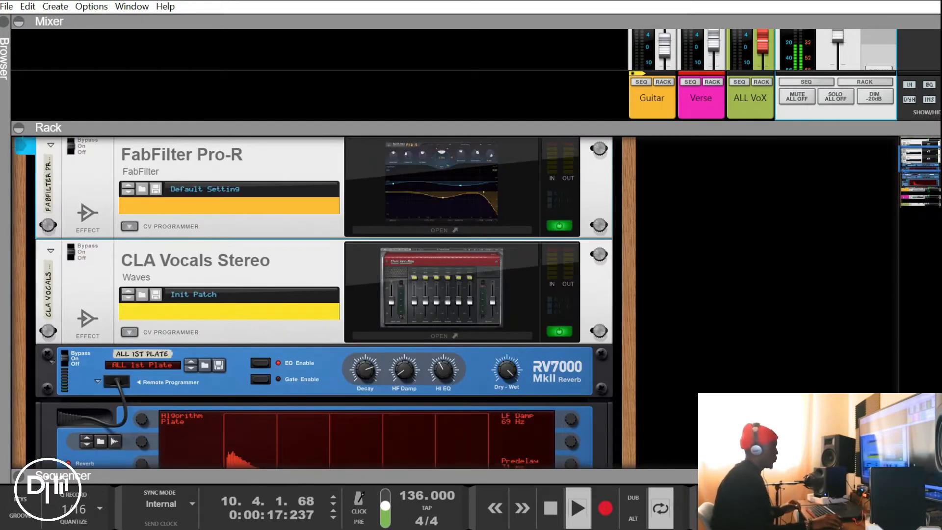
{"action": "key", "text": "space"}
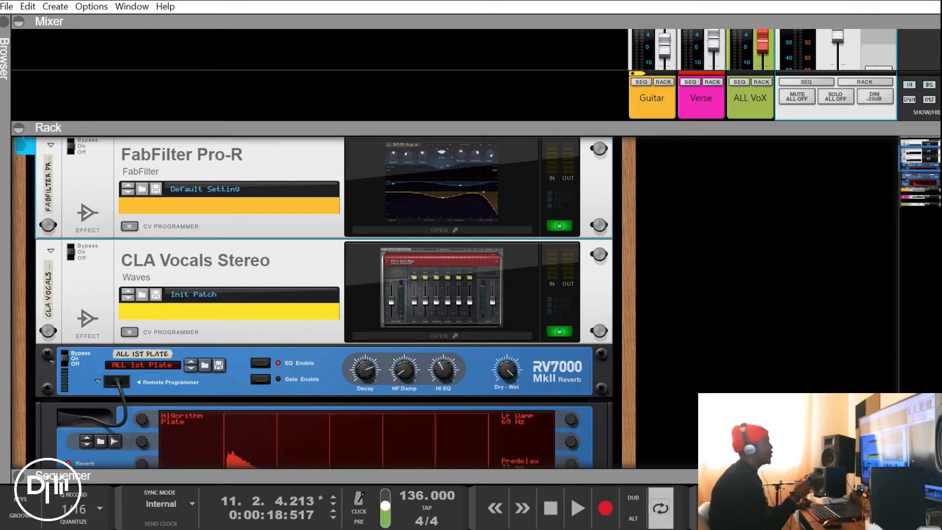
{"action": "scroll", "coordinate": [314, 302], "scroll_direction": "up", "scroll_amount": 4}
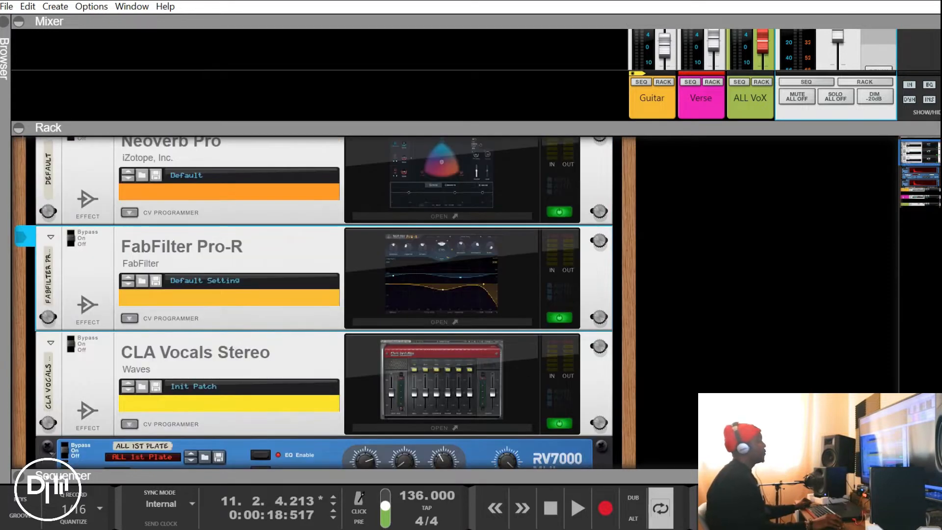
{"action": "scroll", "coordinate": [314, 302], "scroll_direction": "down", "scroll_amount": 8}
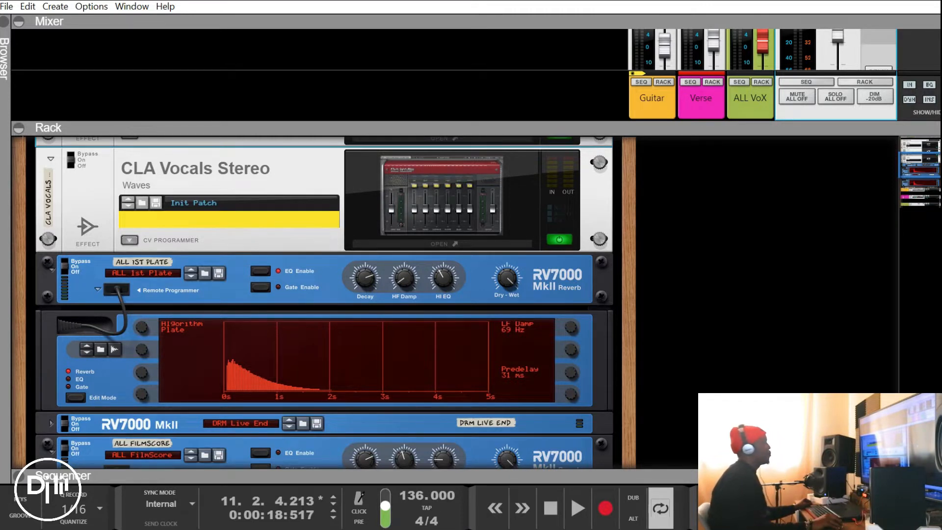
{"action": "scroll", "coordinate": [314, 302], "scroll_direction": "down", "scroll_amount": 4}
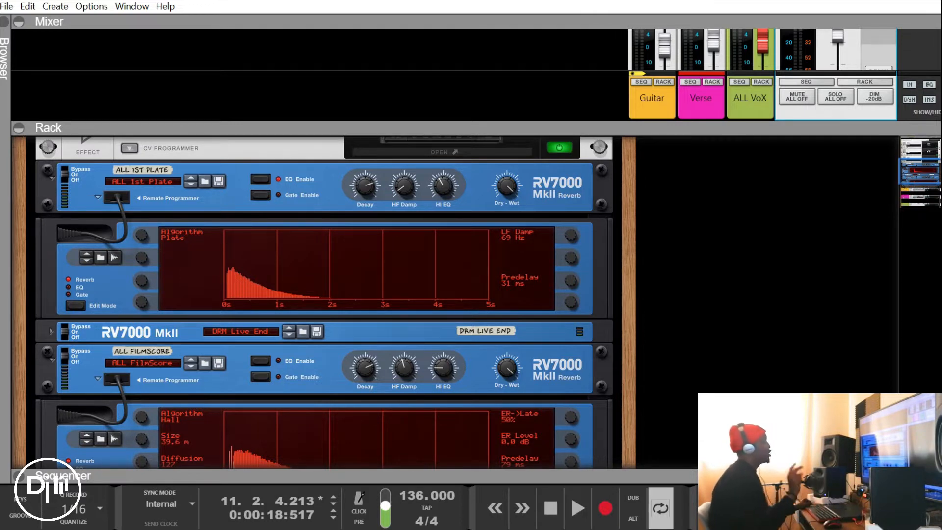
{"action": "scroll", "coordinate": [314, 302], "scroll_direction": "up", "scroll_amount": 10}
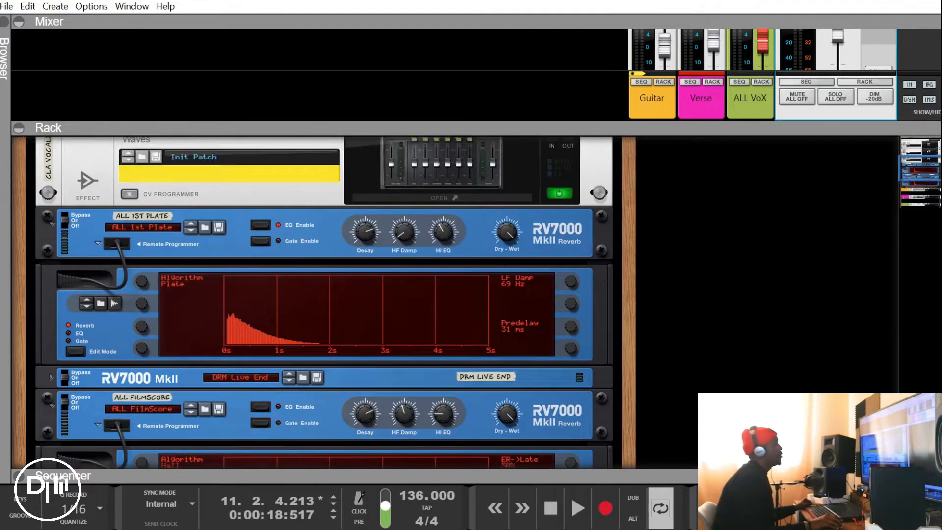
{"action": "key", "text": "F5"}
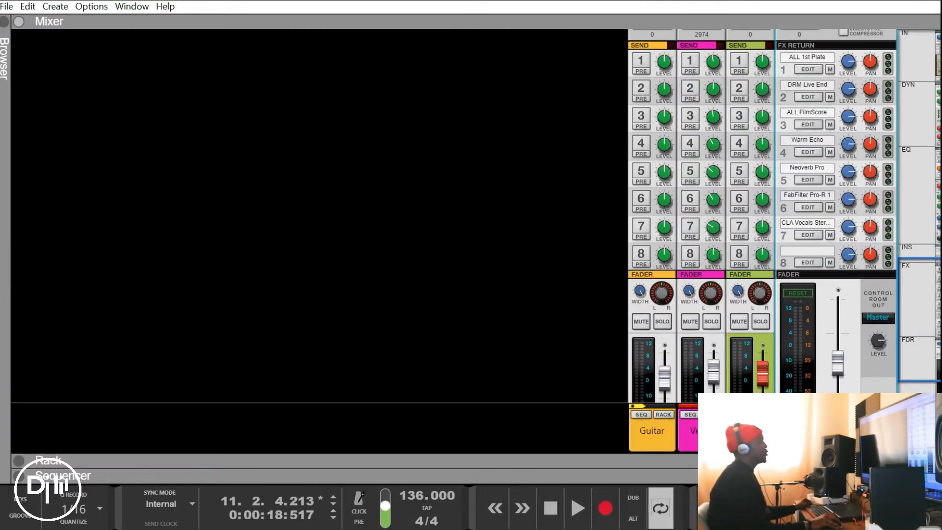
{"action": "scroll", "coordinate": [783, 216], "scroll_direction": "up", "scroll_amount": 5}
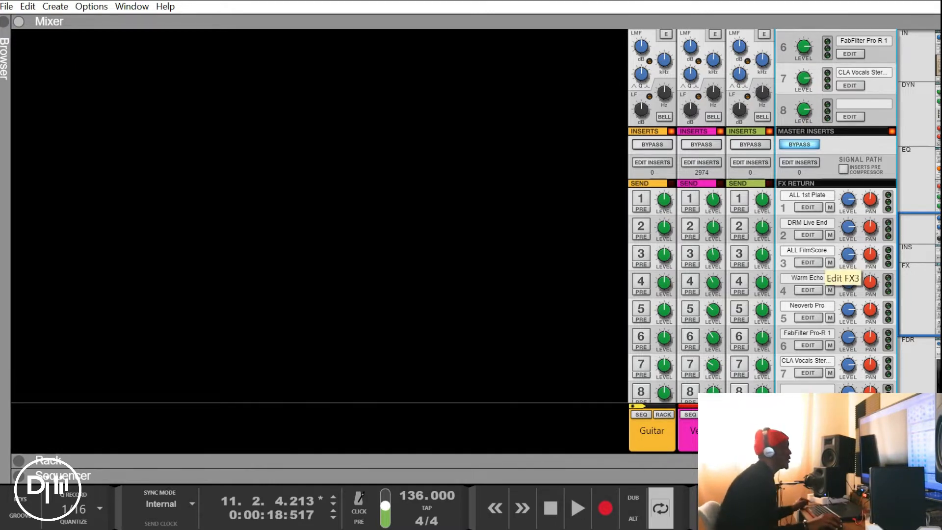
Show the ALL 1st Plate reverb in an enlarged rack, inspect its Dry-Wet setting and display its EQ settings
{"action": "left_click", "coordinate": [807, 208]}
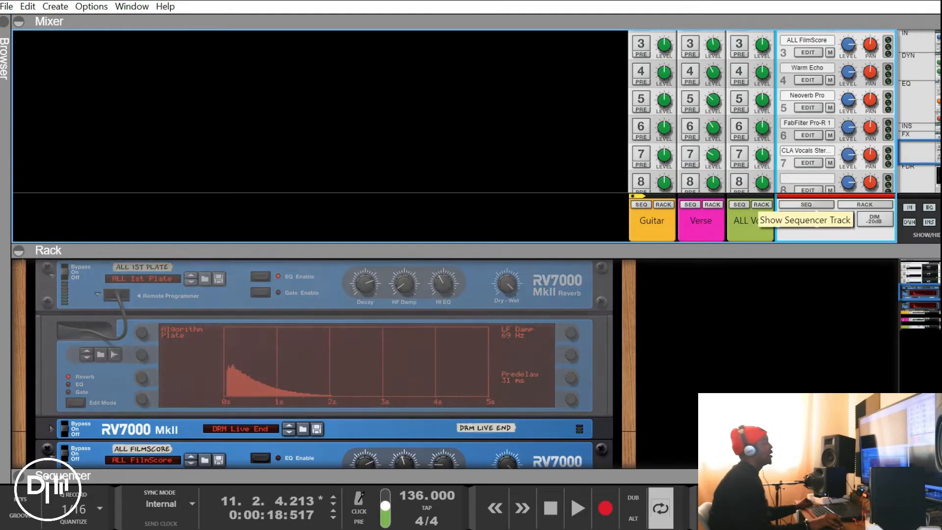
{"action": "left_click_drag", "start_coordinate": [795, 248], "coordinate": [795, 89]}
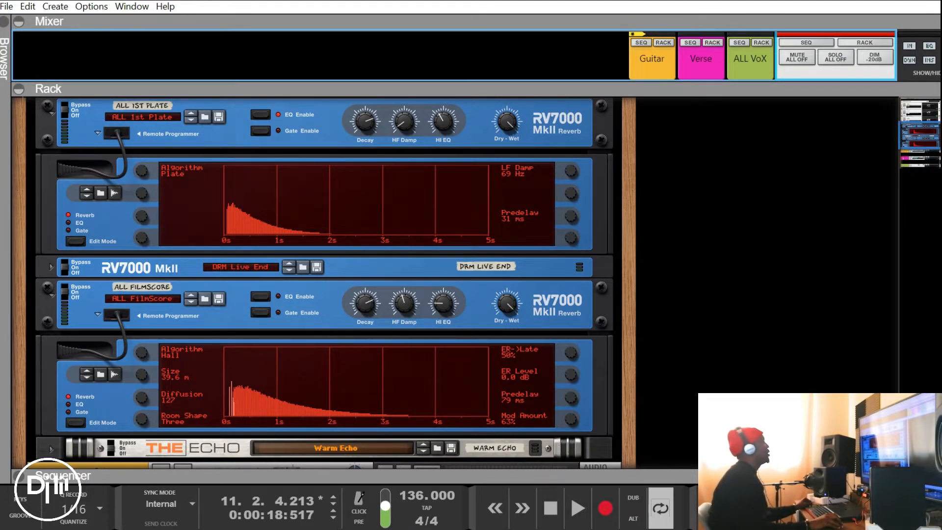
{"action": "left_click_drag", "start_coordinate": [506, 121], "coordinate": [507, 121]}
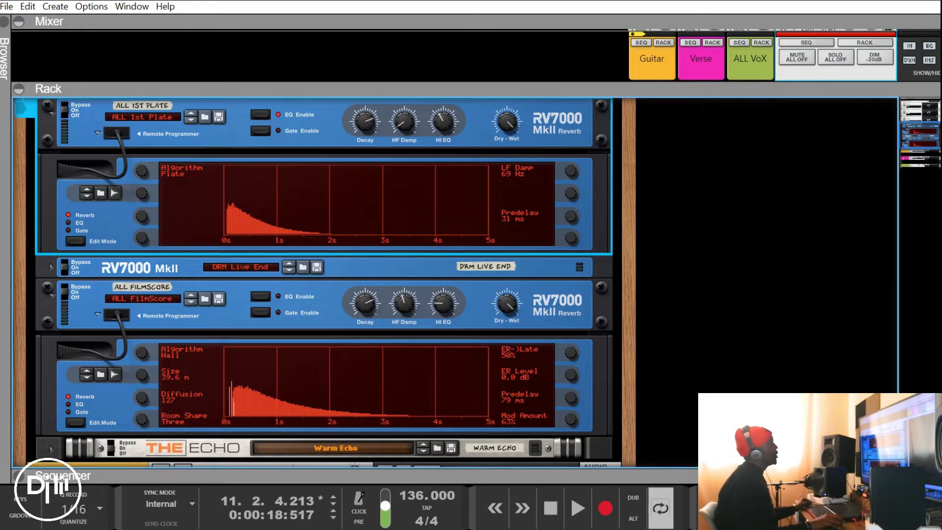
{"action": "left_click_drag", "start_coordinate": [509, 123], "coordinate": [508, 121]}
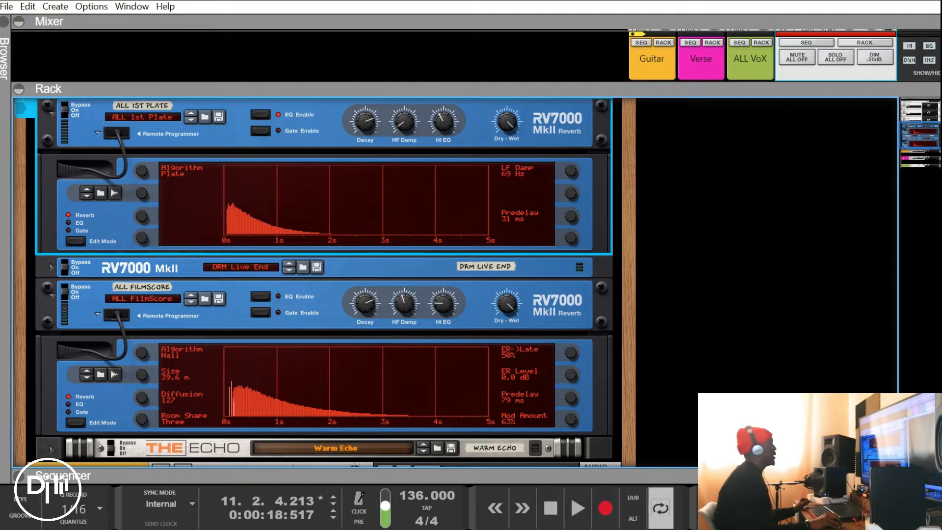
{"action": "left_click", "coordinate": [76, 241]}
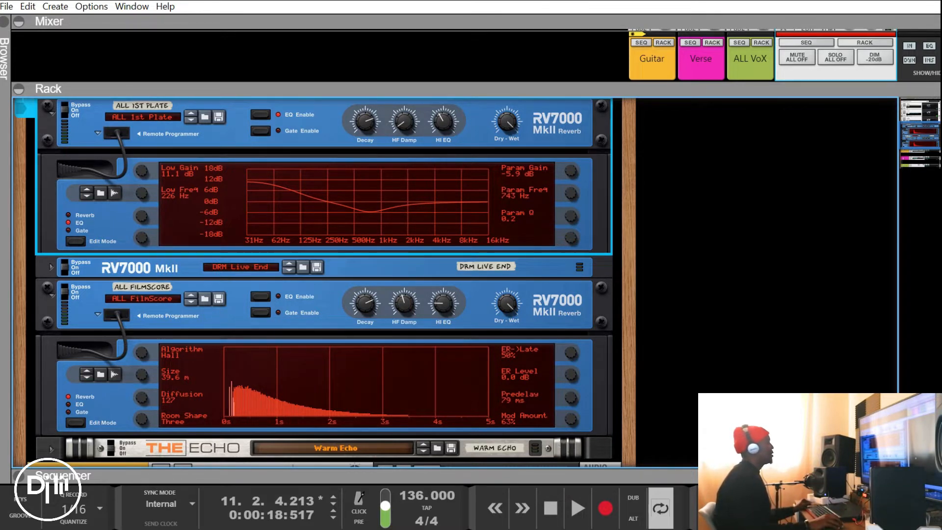
Enable send 1 on the Verse channel and raise its FX1 send level to about -2.46 dB during playback from the song start
{"action": "scroll", "coordinate": [319, 282], "scroll_direction": "up", "scroll_amount": 3}
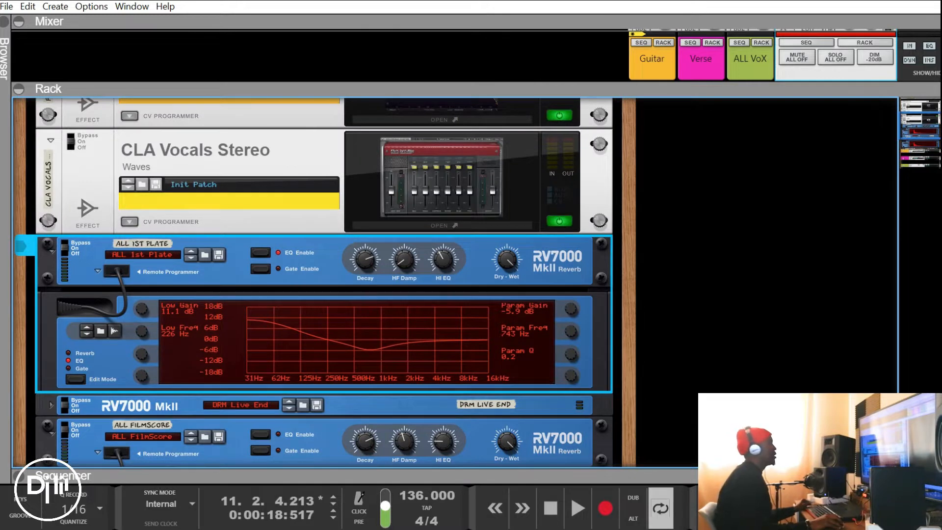
{"action": "key", "text": "F5"}
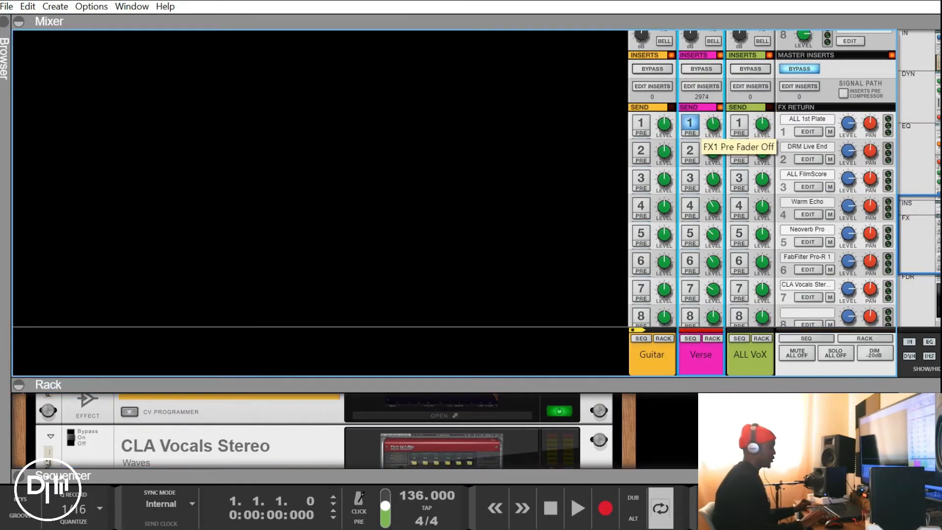
{"action": "key", "text": "space"}
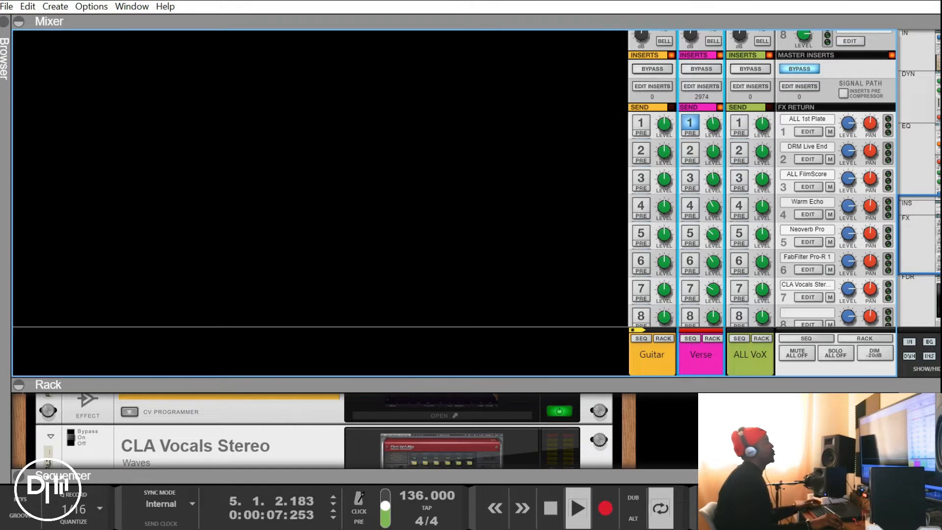
{"action": "left_click_drag", "start_coordinate": [713, 124], "coordinate": [713, 91]}
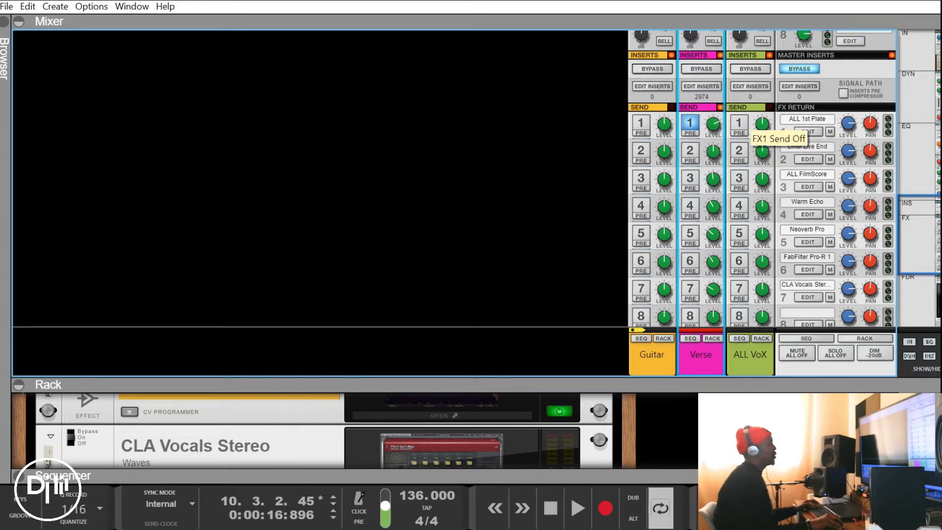
Lower the Verse channel's FX1 send level to about -8.20 dB and reduce it a little further in small stages
{"action": "left_click", "coordinate": [807, 132]}
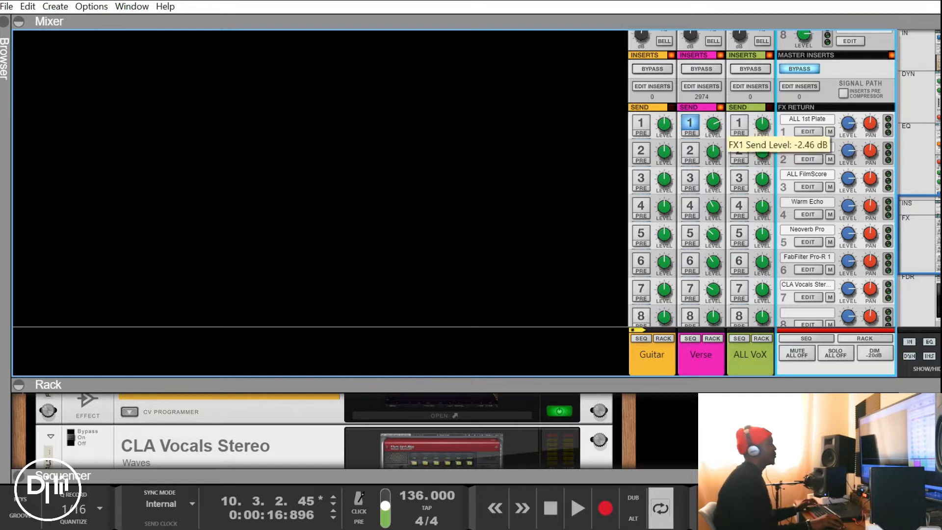
{"action": "left_click", "coordinate": [713, 126]}
{"action": "left_click_drag", "start_coordinate": [714, 124], "coordinate": [713, 137]}
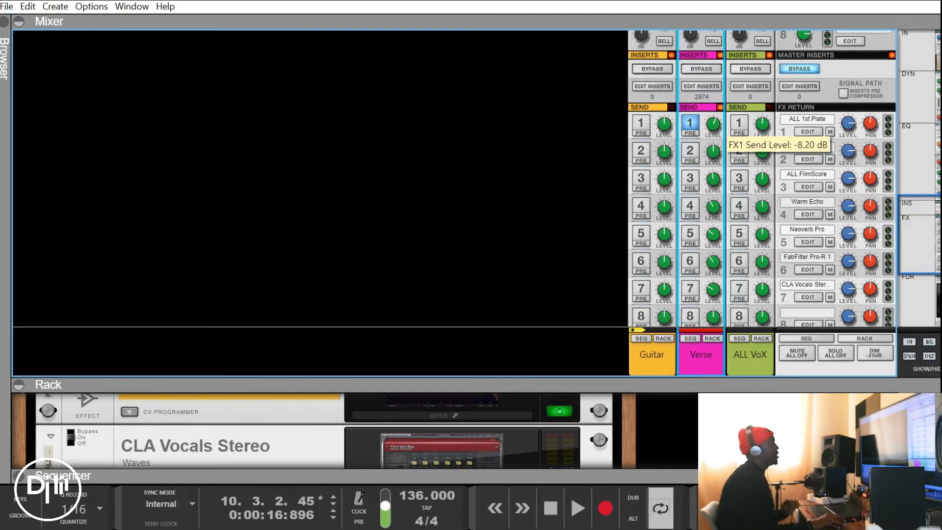
{"action": "mouse_move", "coordinate": [713, 124]}
{"action": "left_mouse_down"}
{"action": "mouse_move", "coordinate": [713, 148]}
{"action": "mouse_move", "coordinate": [713, 130]}
{"action": "left_mouse_up"}
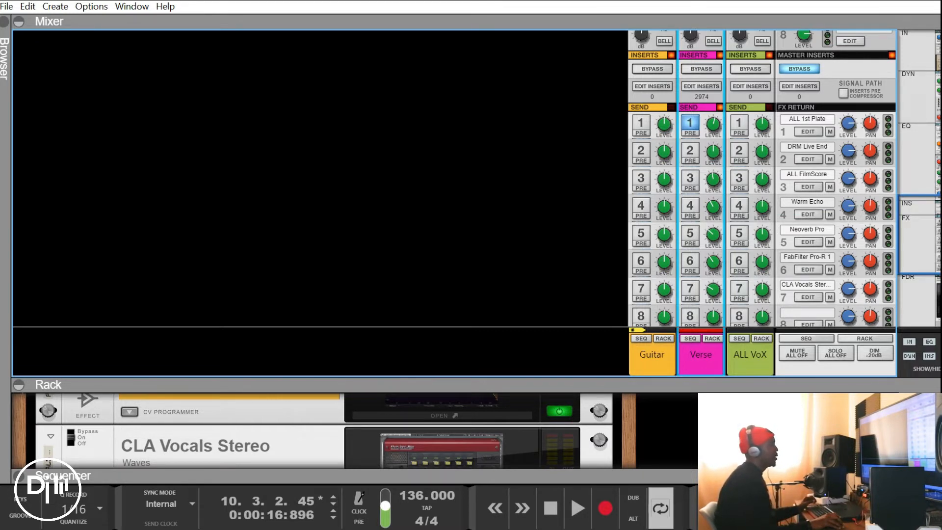
{"action": "left_click_drag", "start_coordinate": [713, 124], "coordinate": [713, 127]}
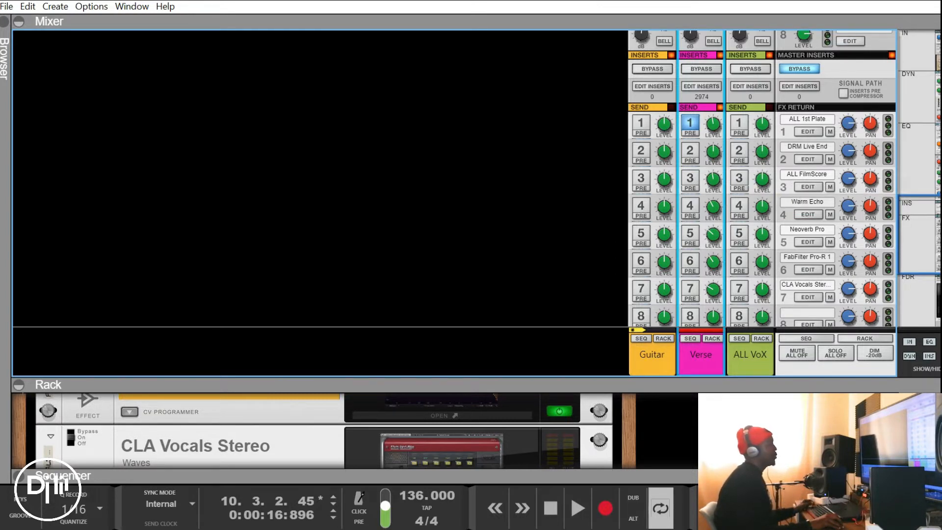
Show the ALL FilmScore reverb in an enlarged rack and compare its settings with the ALL 1st Plate reverb
{"action": "left_click", "coordinate": [808, 187]}
{"action": "left_click_drag", "start_coordinate": [540, 385], "coordinate": [539, 180]}
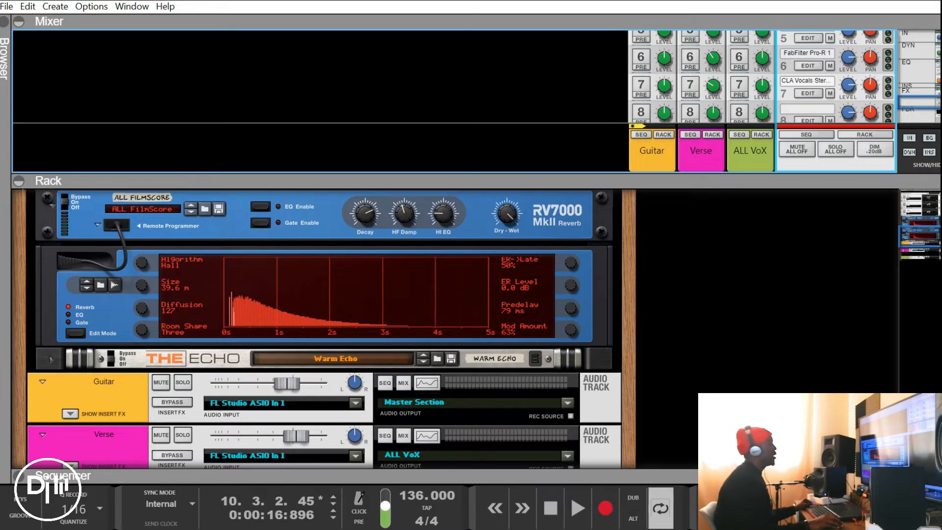
{"action": "scroll", "coordinate": [319, 329], "scroll_direction": "up", "scroll_amount": 2}
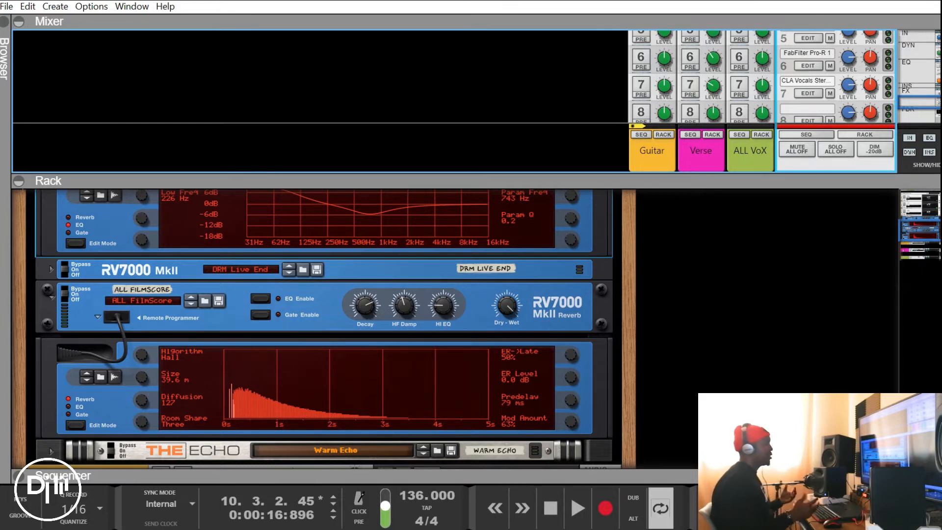
{"action": "scroll", "coordinate": [318, 329], "scroll_direction": "up", "scroll_amount": 5}
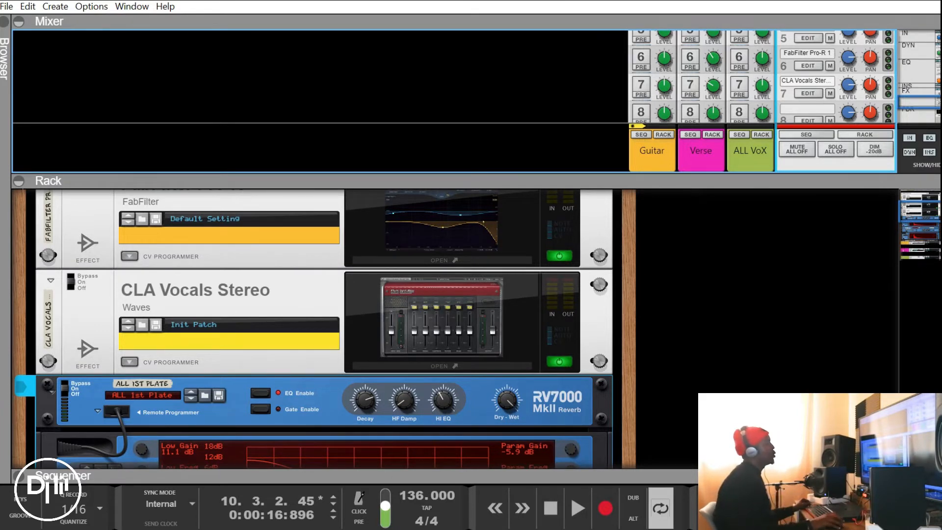
Replace send 1 with send 3 on the Verse channel and audition it from the start, raising FX3 to about -3.63 dB before lowering it
{"action": "left_click_drag", "start_coordinate": [471, 180], "coordinate": [471, 377]}
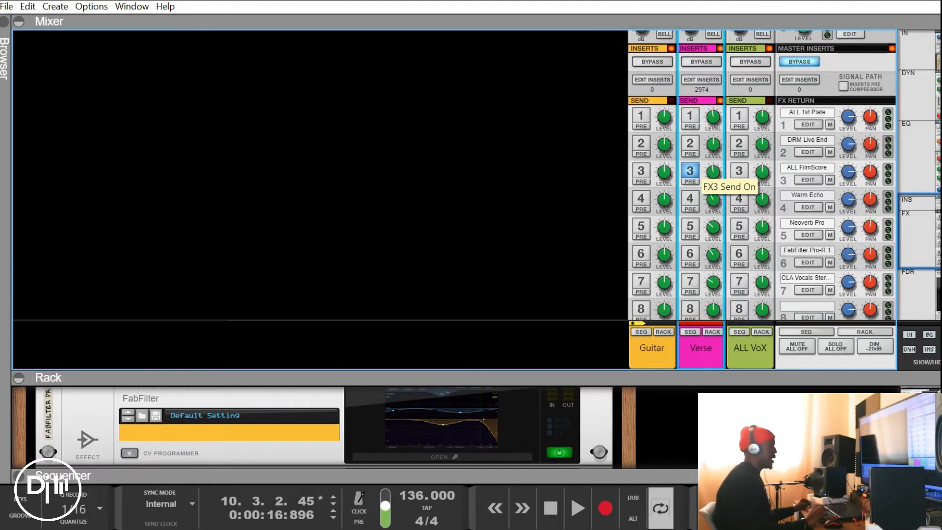
{"action": "key", "text": "shift+Return"}
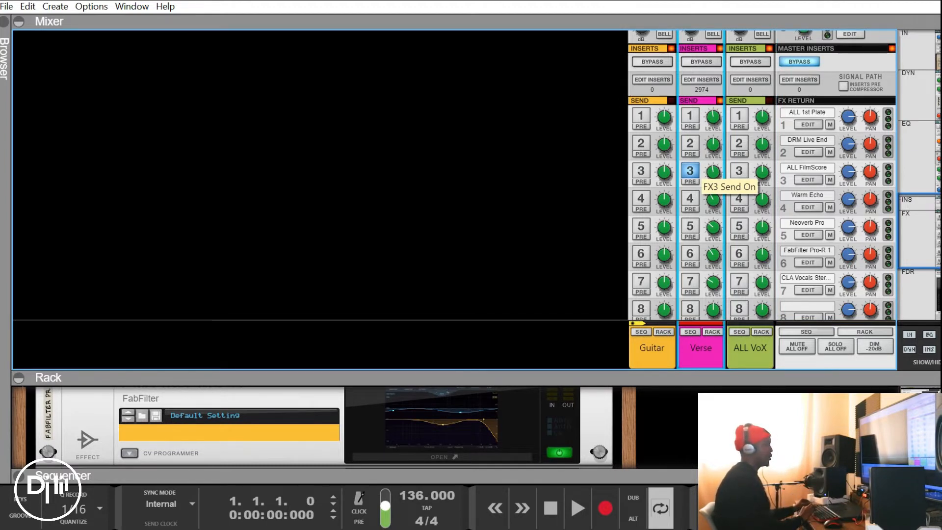
{"action": "key", "text": "space"}
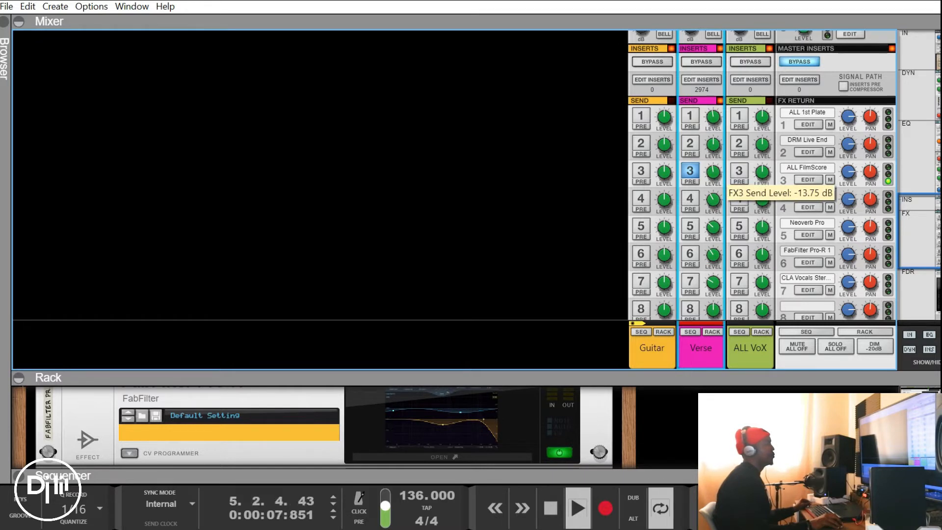
{"action": "left_click_drag", "start_coordinate": [713, 172], "coordinate": [713, 154]}
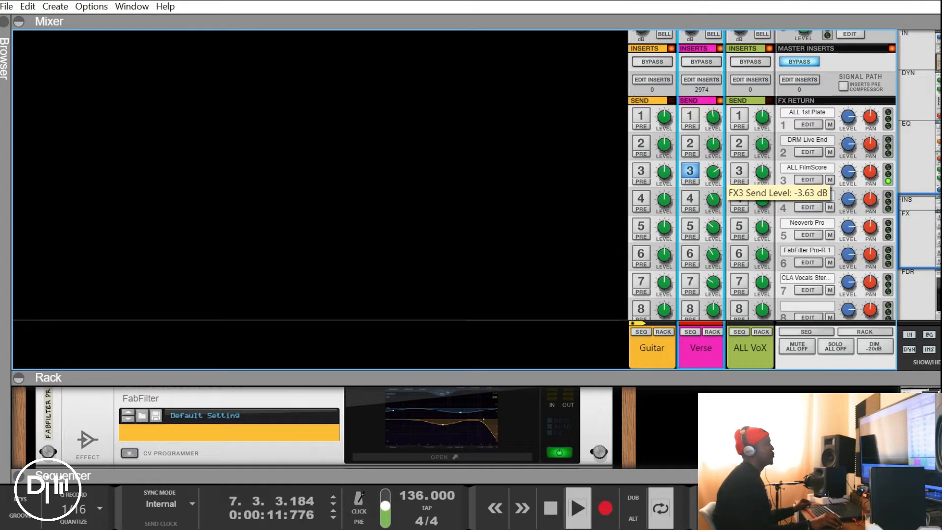
{"action": "mouse_move", "coordinate": [713, 155]}
{"action": "left_mouse_down"}
{"action": "mouse_move", "coordinate": [713, 166]}
{"action": "mouse_move", "coordinate": [713, 146]}
{"action": "mouse_move", "coordinate": [713, 170]}
{"action": "left_mouse_up"}
{"action": "key", "text": "space"}
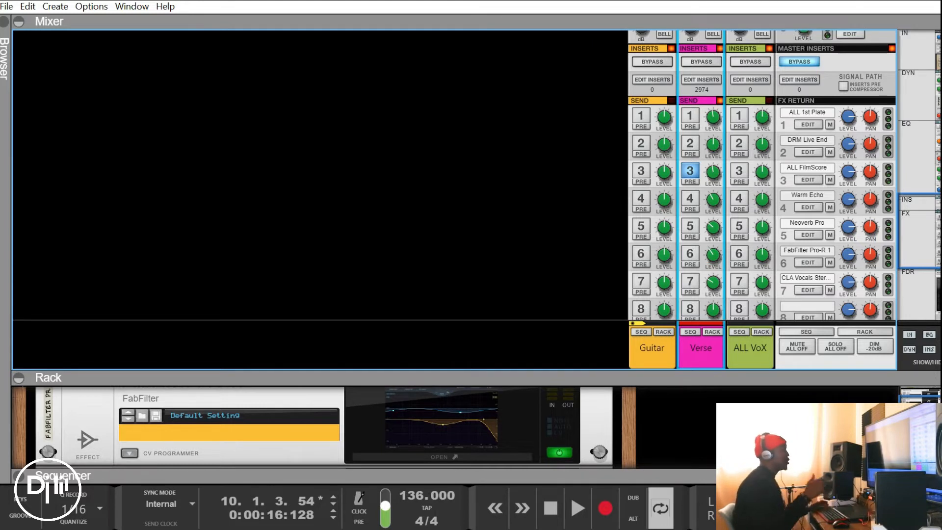
Turn send 1 back on alongside send 3 on the Verse channel and balance both send levels while playing from the start
{"action": "left_click", "coordinate": [690, 118]}
{"action": "key", "text": "shift+Return"}
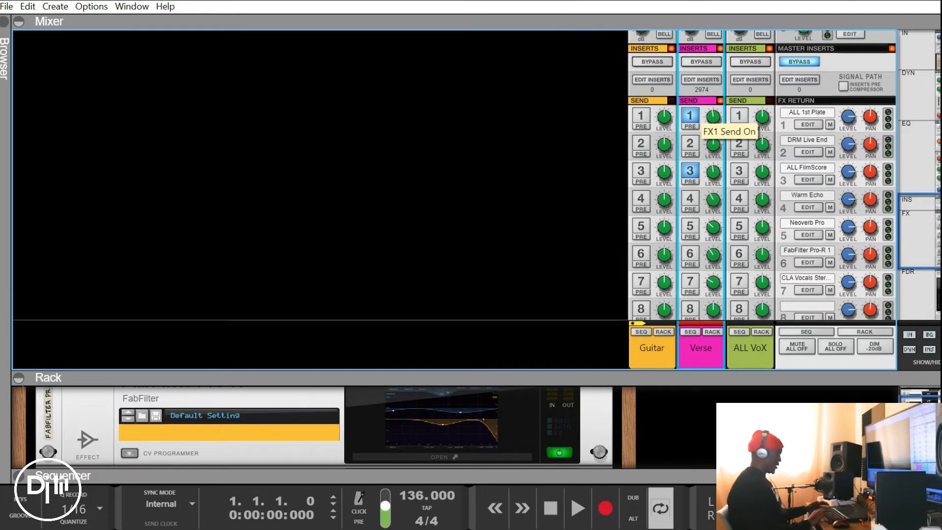
{"action": "key", "text": "space"}
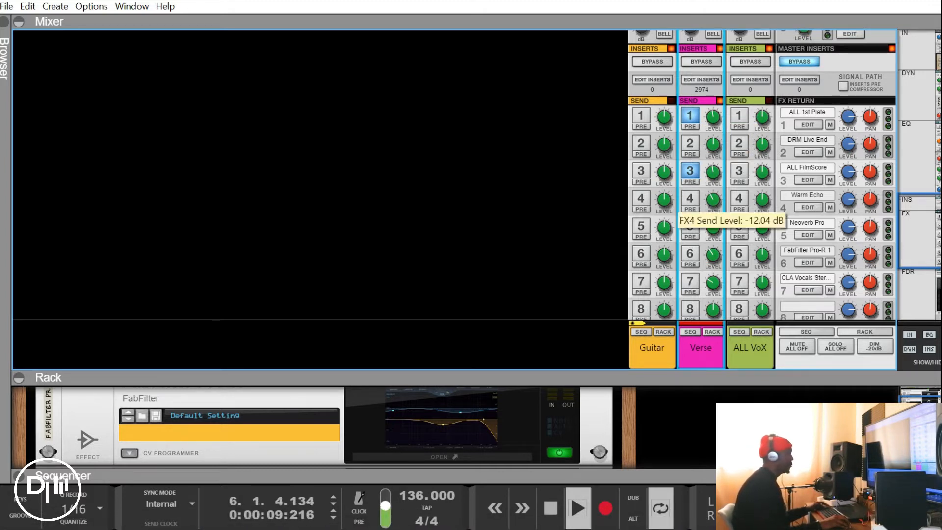
{"action": "mouse_move", "coordinate": [713, 172]}
{"action": "left_mouse_down"}
{"action": "mouse_move", "coordinate": [713, 182]}
{"action": "mouse_move", "coordinate": [713, 169]}
{"action": "left_mouse_up"}
{"action": "left_click_drag", "start_coordinate": [714, 117], "coordinate": [713, 106]}
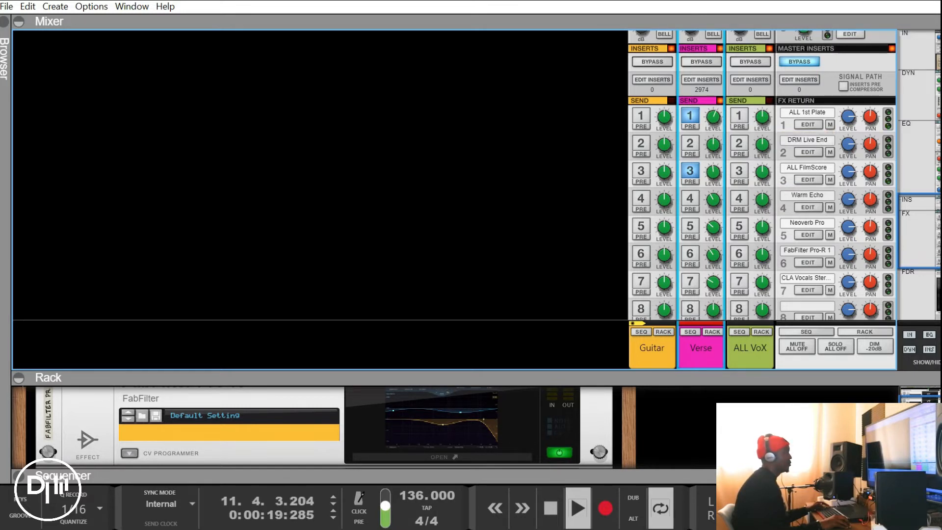
{"action": "mouse_move", "coordinate": [713, 172]}
{"action": "left_click_drag", "start_coordinate": [714, 171], "coordinate": [713, 175]}
{"action": "key", "text": "space"}
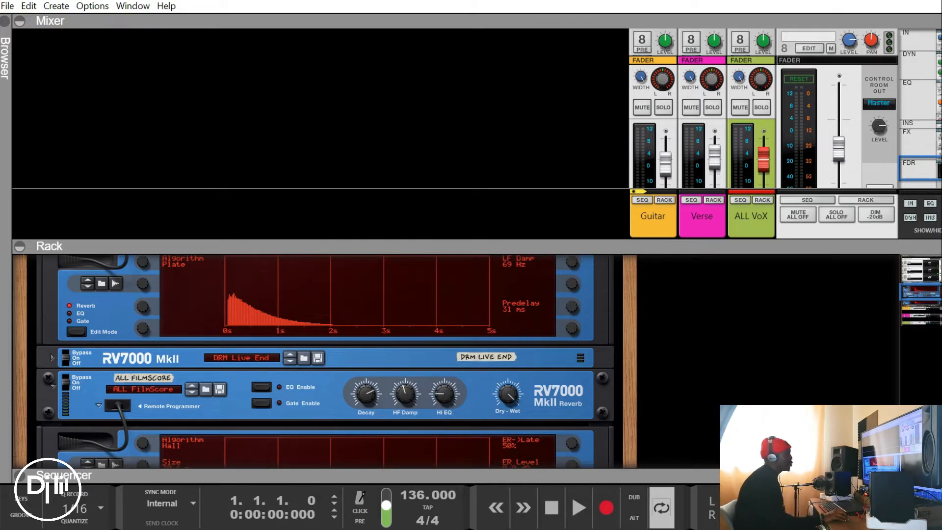
Review the plate and FilmScore reverbs in the rack and enlarge the mixer to show the sends and FX returns
{"action": "scroll", "coordinate": [325, 361], "scroll_direction": "up", "scroll_amount": 3}
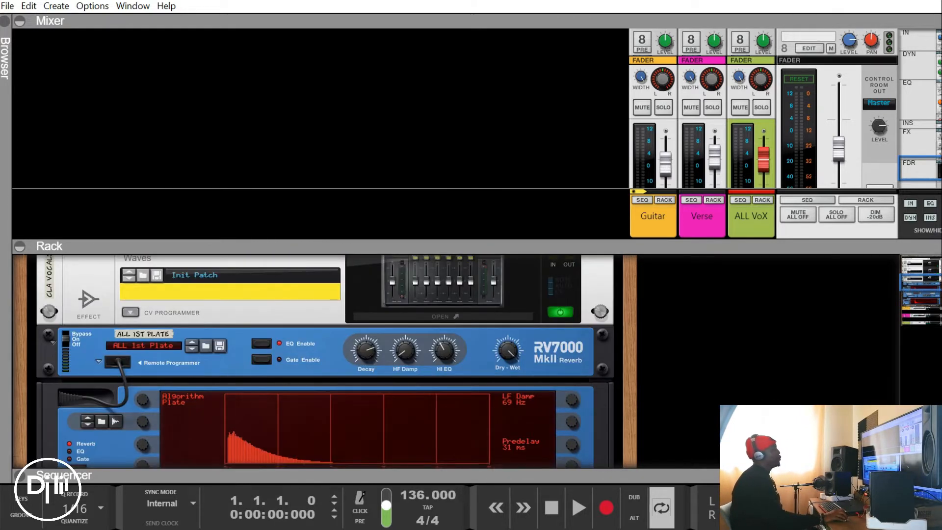
{"action": "scroll", "coordinate": [325, 361], "scroll_direction": "down", "scroll_amount": 5}
{"action": "scroll", "coordinate": [325, 361], "scroll_direction": "down", "scroll_amount": 1}
{"action": "left_click_drag", "start_coordinate": [325, 246], "coordinate": [325, 355]}
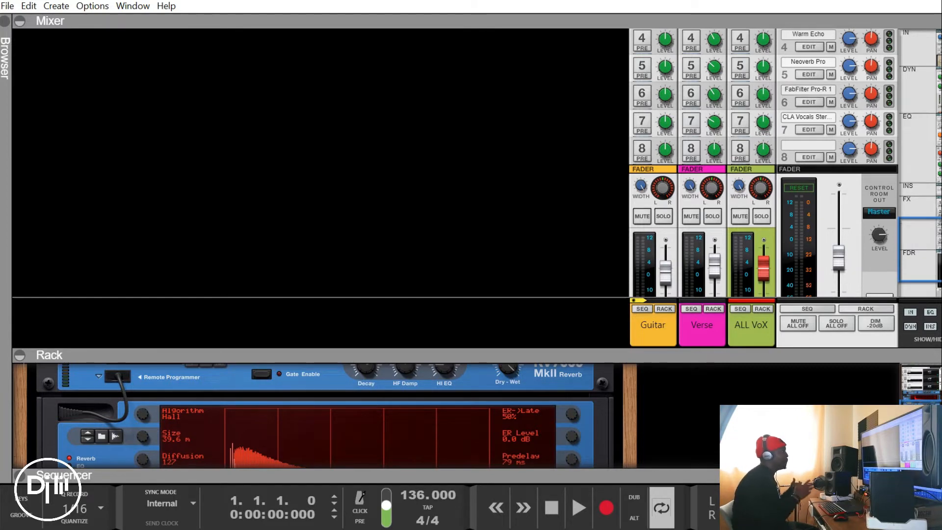
Open the Neoverb Pro interface on FX return 5, turn on send 5 on the Verse channel and adjust its level
{"action": "left_click", "coordinate": [812, 75]}
{"action": "left_click", "coordinate": [443, 459]}
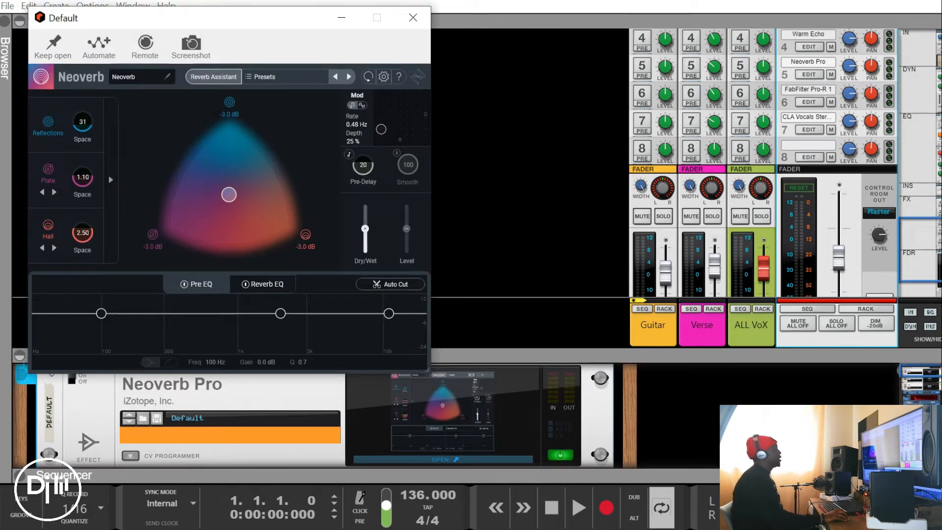
{"action": "left_click_drag", "start_coordinate": [249, 18], "coordinate": [399, 31]}
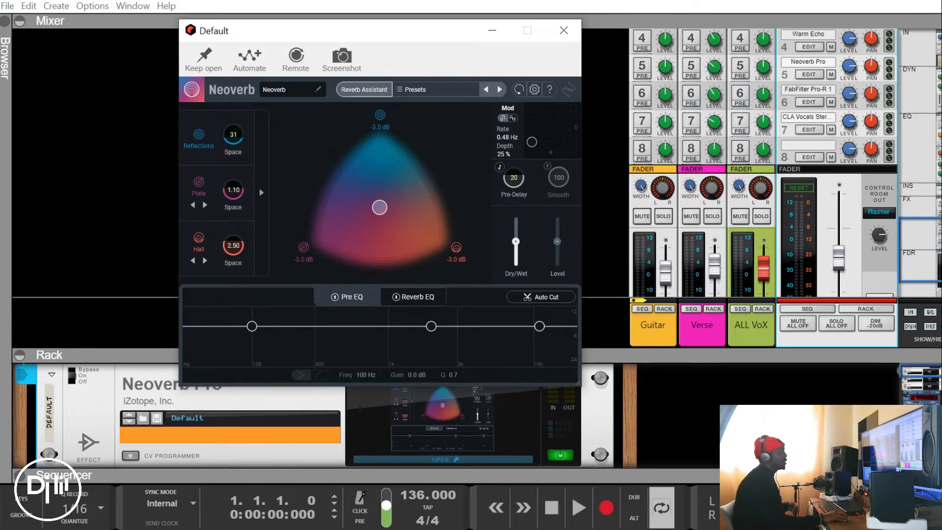
{"action": "scroll", "coordinate": [763, 162], "scroll_direction": "up", "scroll_amount": 2}
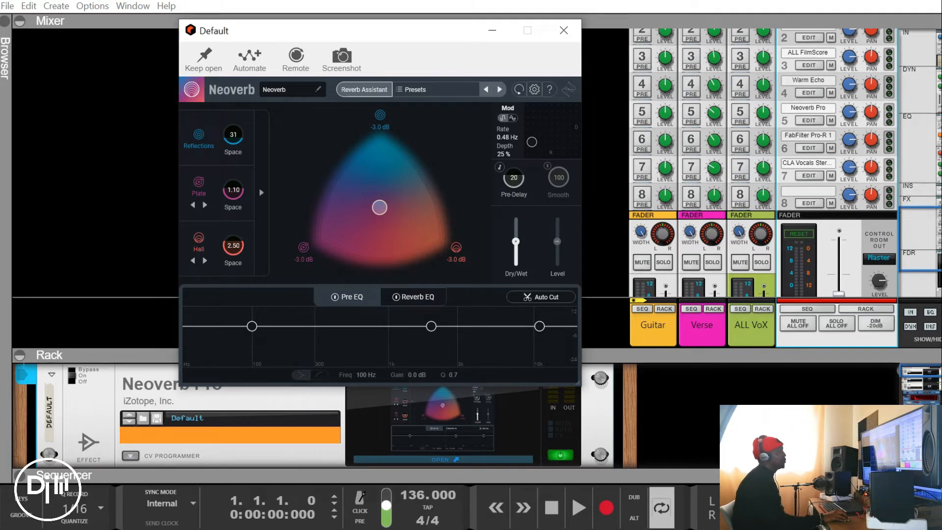
{"action": "left_click", "coordinate": [690, 113]}
{"action": "left_click_drag", "start_coordinate": [714, 114], "coordinate": [714, 101]}
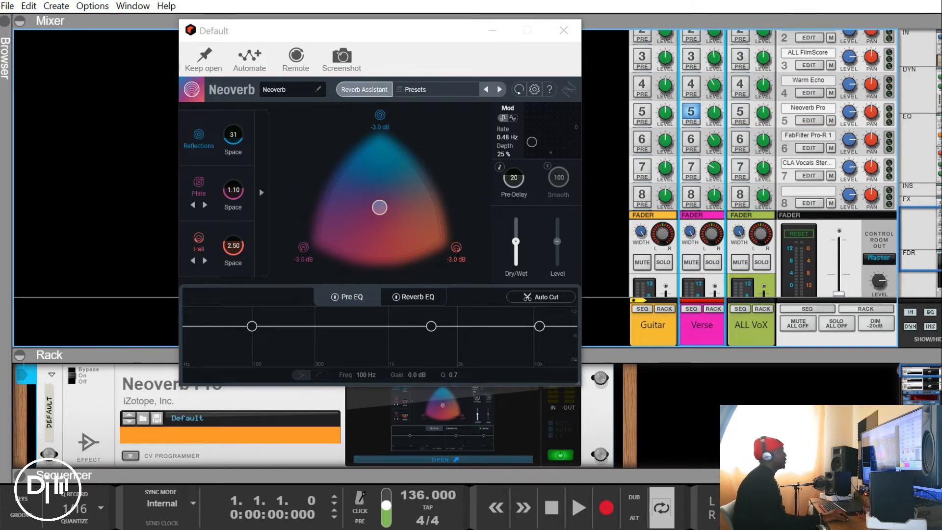
Run Neoverb's Reverb Assistant at medium size and 50 dry/wet while playing the vocal, and accept its suggestion
{"action": "left_click", "coordinate": [364, 89]}
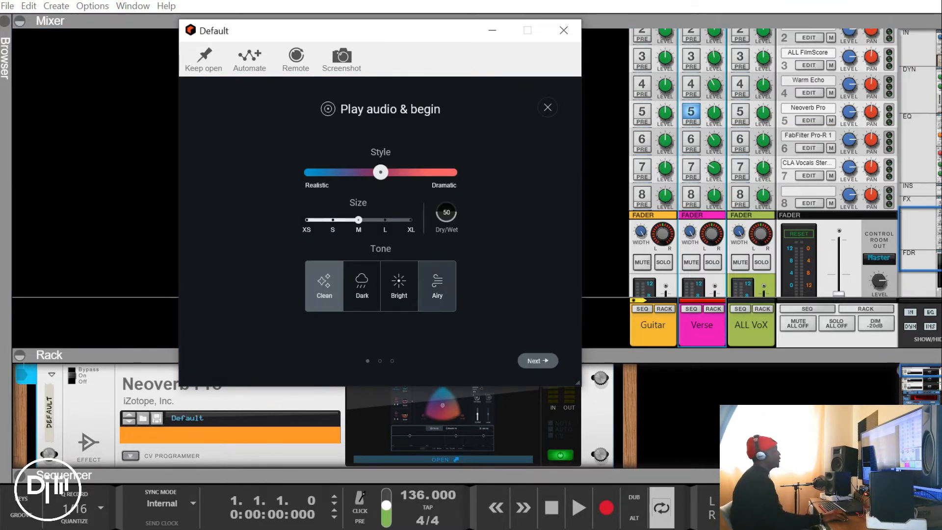
{"action": "left_click", "coordinate": [537, 361]}
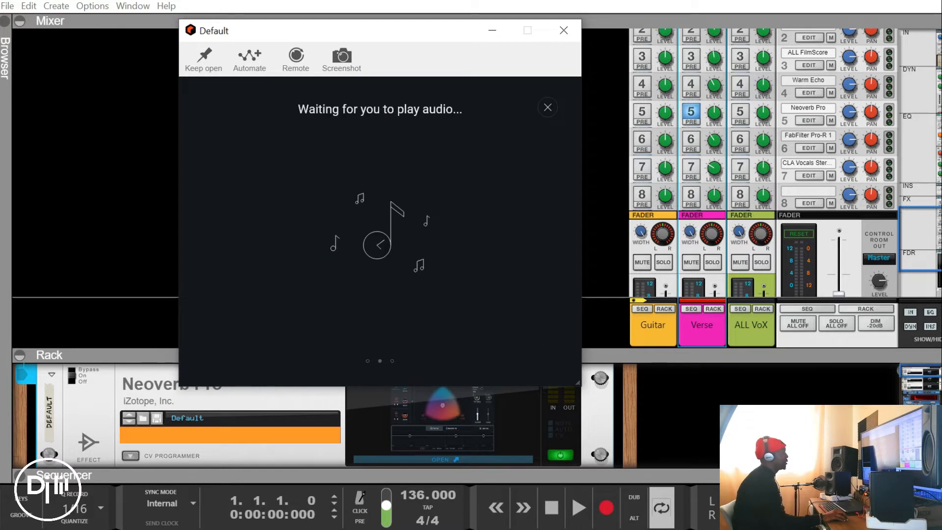
{"action": "key", "text": "space"}
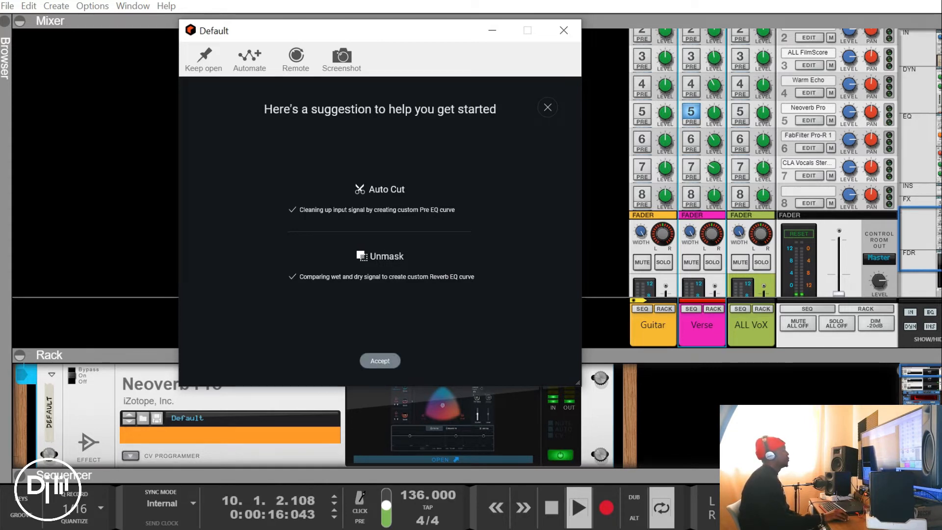
{"action": "left_click", "coordinate": [380, 360]}
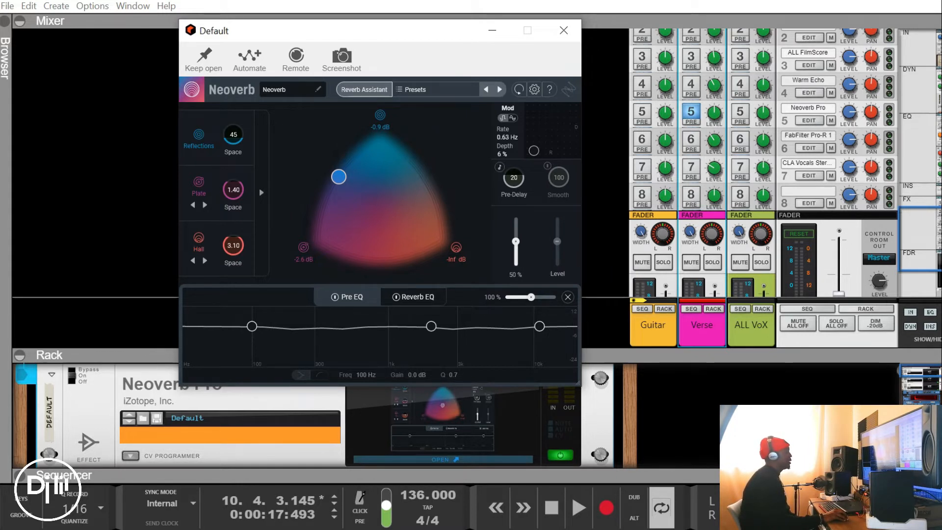
Set Neoverb's Dry/Wet to 100% and audition the Verse channel from the start while adjusting the send 5 level
{"action": "left_click_drag", "start_coordinate": [516, 241], "coordinate": [516, 217]}
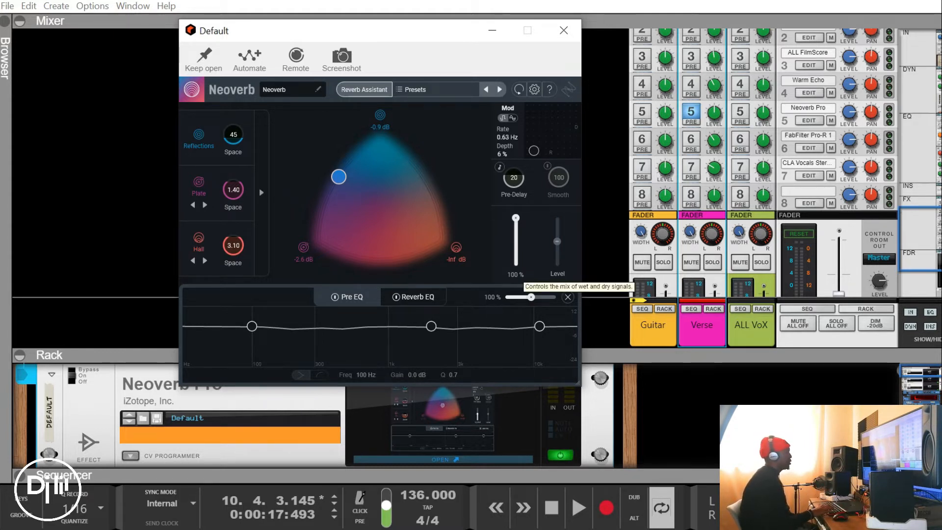
{"action": "key", "text": "shift+Return"}
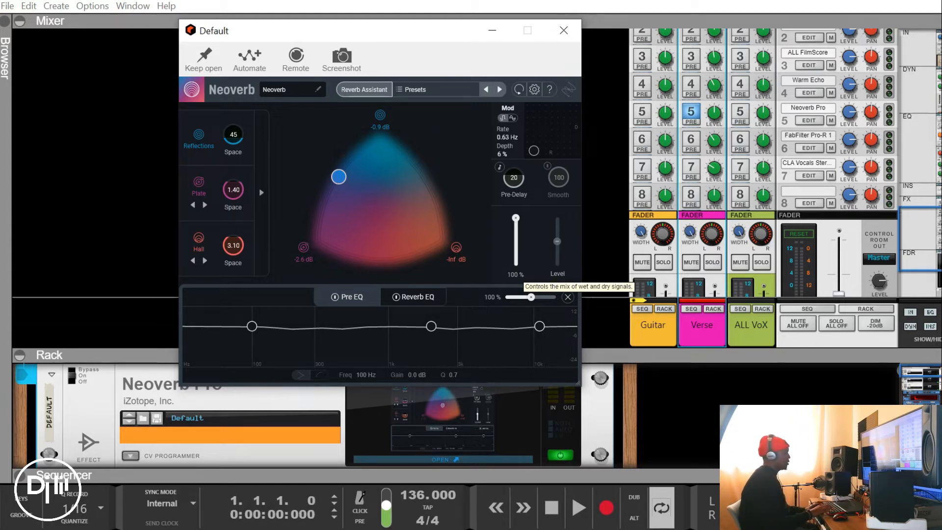
{"action": "key", "text": "space"}
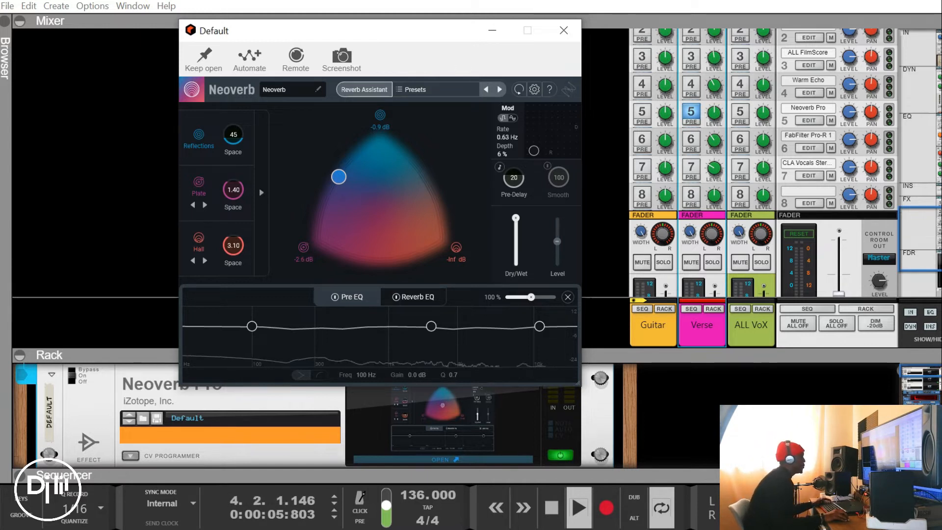
{"action": "left_click_drag", "start_coordinate": [714, 114], "coordinate": [714, 149]}
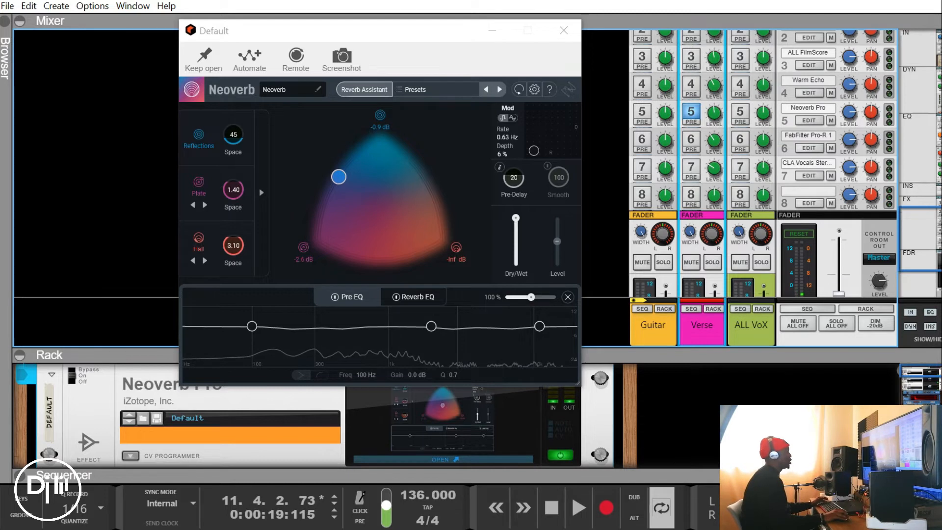
Shift Neoverb's blend slightly toward the hall and shape the Reverb EQ with 5.0 dB at 6625 Hz and -2.7 dB at 1505 Hz
{"action": "left_click", "coordinate": [339, 177]}
{"action": "mouse_move", "coordinate": [338, 177]}
{"action": "left_mouse_down"}
{"action": "mouse_move", "coordinate": [349, 199]}
{"action": "mouse_move", "coordinate": [385, 210]}
{"action": "mouse_move", "coordinate": [389, 181]}
{"action": "mouse_move", "coordinate": [397, 181]}
{"action": "mouse_move", "coordinate": [378, 192]}
{"action": "mouse_move", "coordinate": [357, 176]}
{"action": "left_mouse_up"}
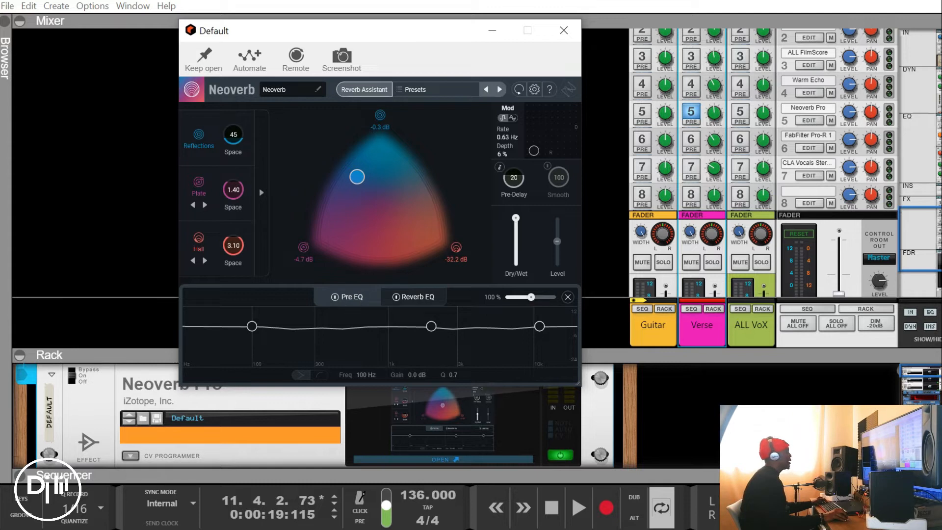
{"action": "left_click", "coordinate": [413, 297]}
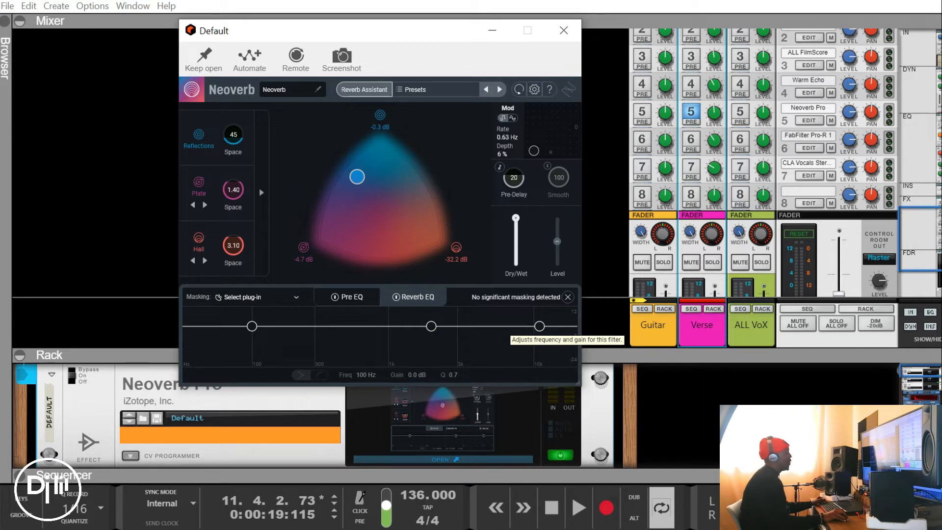
{"action": "left_click_drag", "start_coordinate": [539, 326], "coordinate": [507, 320]}
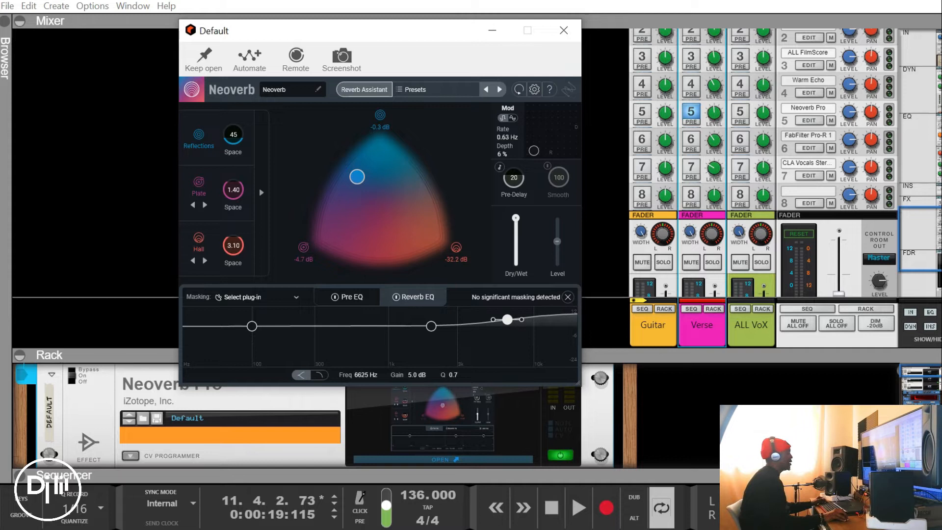
{"action": "left_click_drag", "start_coordinate": [430, 326], "coordinate": [414, 329]}
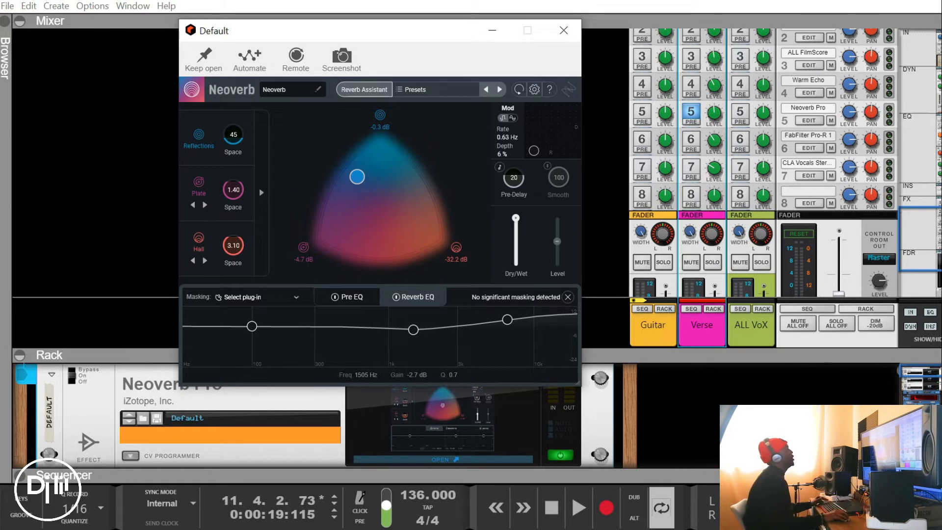
Load the Fat Plate preset from Neoverb's Vocals category and audition it while raising send 5 on the Verse channel
{"action": "left_click", "coordinate": [436, 90]}
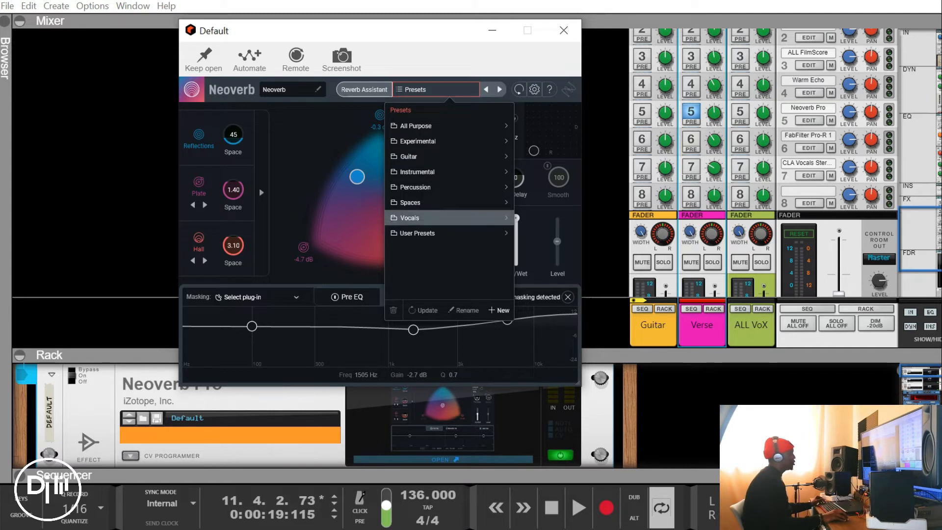
{"action": "left_click", "coordinate": [442, 218]}
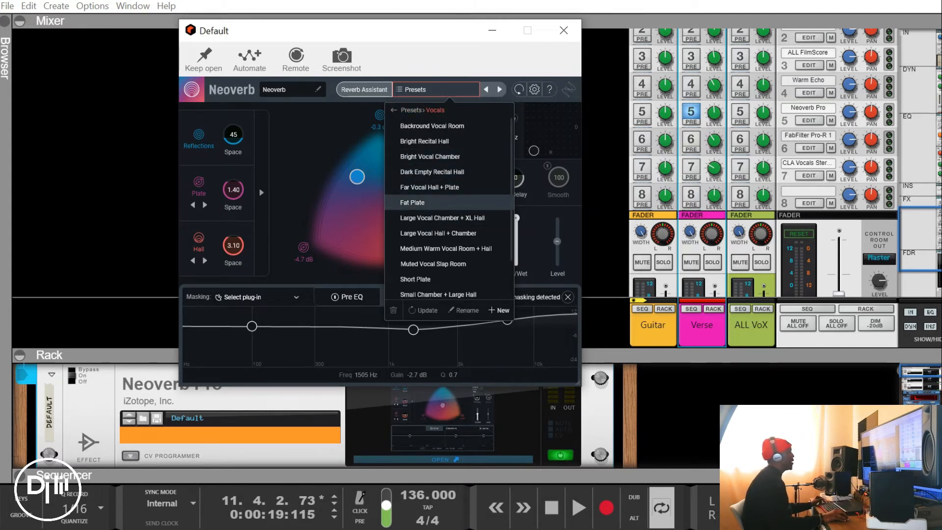
{"action": "left_click", "coordinate": [422, 202]}
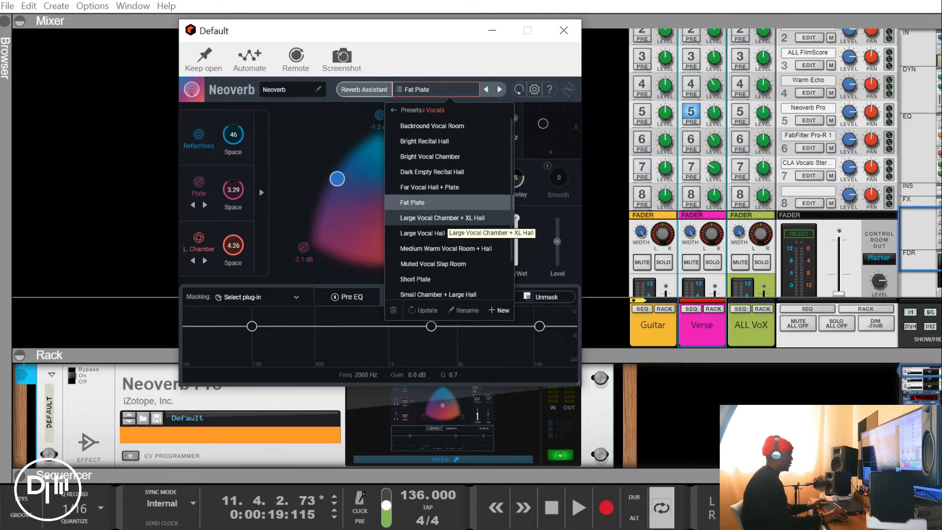
{"action": "key", "text": "space"}
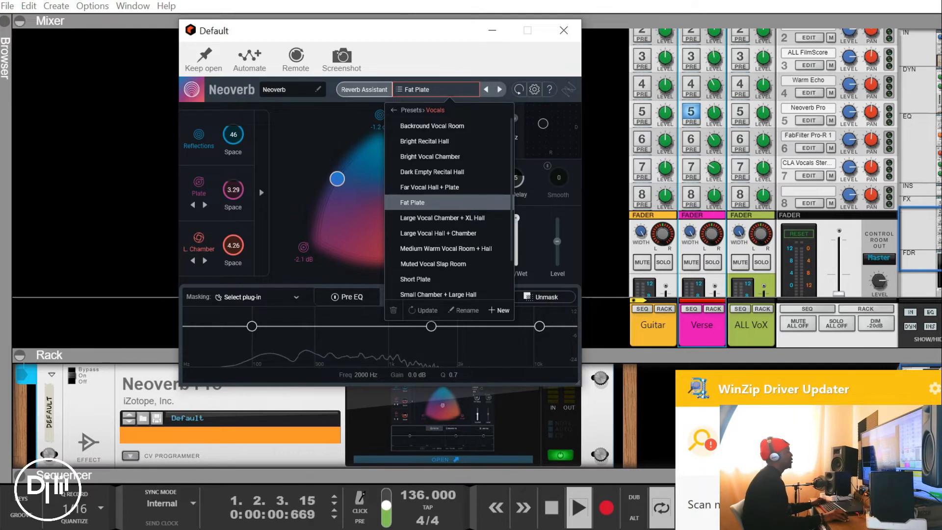
{"action": "left_click_drag", "start_coordinate": [714, 113], "coordinate": [715, 85]}
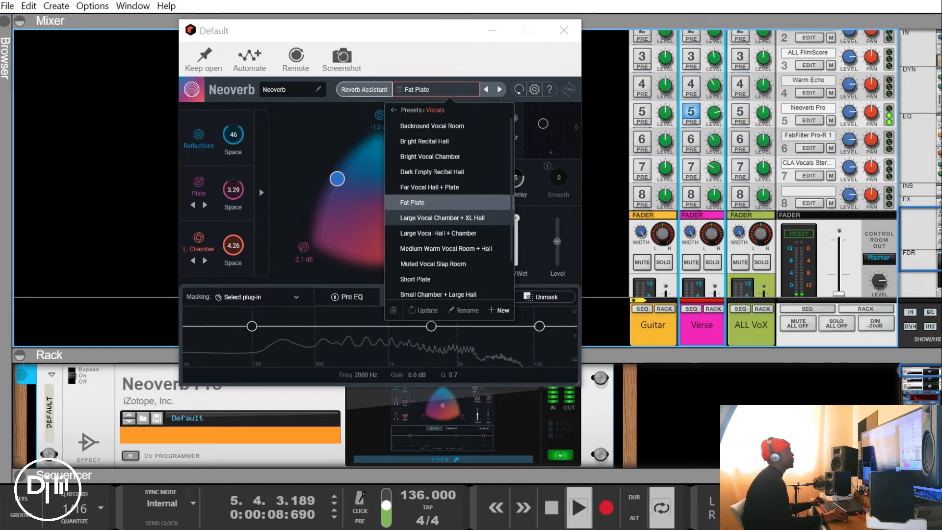
Switch Neoverb to the Large Vocal Chamber + XL Hall preset, lower send 5 during playback and stop
{"action": "left_click", "coordinate": [442, 218]}
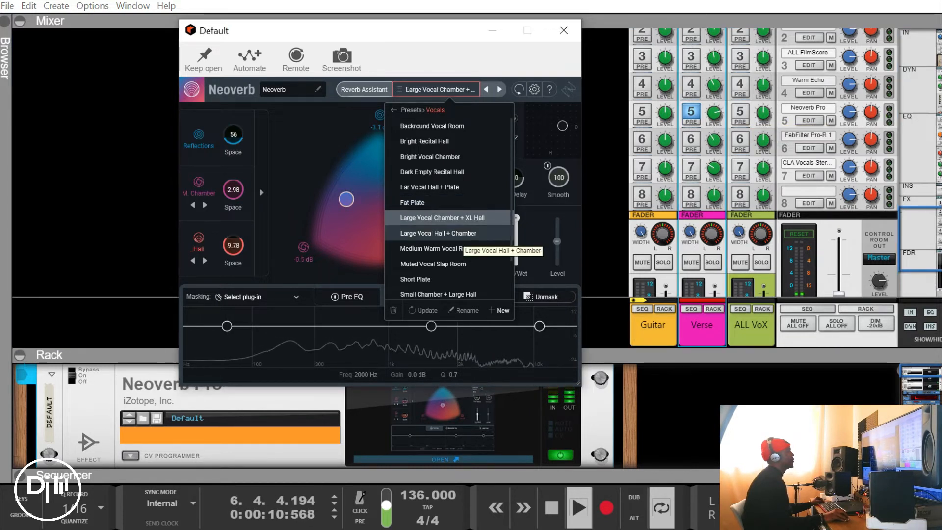
{"action": "mouse_move", "coordinate": [714, 113]}
{"action": "left_mouse_down"}
{"action": "mouse_move", "coordinate": [714, 141]}
{"action": "mouse_move", "coordinate": [715, 110]}
{"action": "mouse_move", "coordinate": [715, 120]}
{"action": "left_mouse_up"}
{"action": "key", "text": "space"}
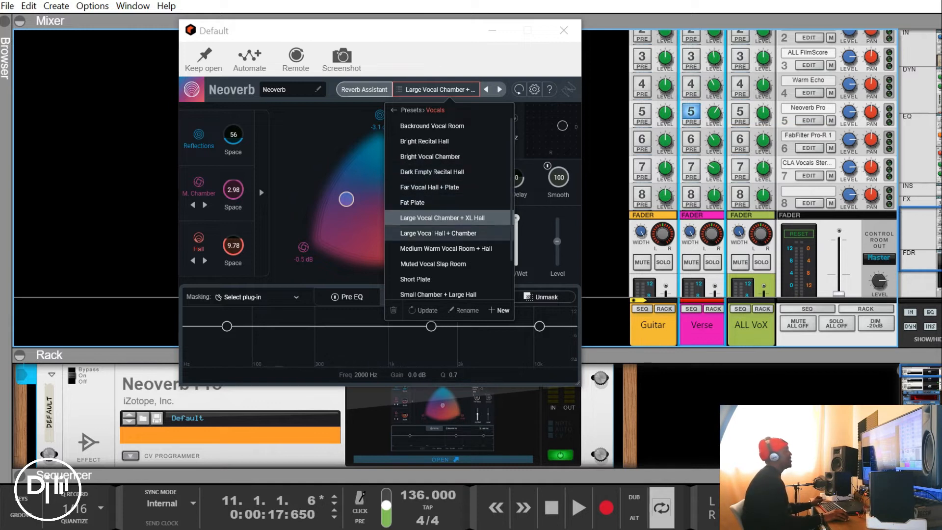
Shift the Large Vocal Chamber + XL Hall blend toward the hall, to about -1.8 dB hall, and close Neoverb
{"action": "left_click", "coordinate": [449, 218]}
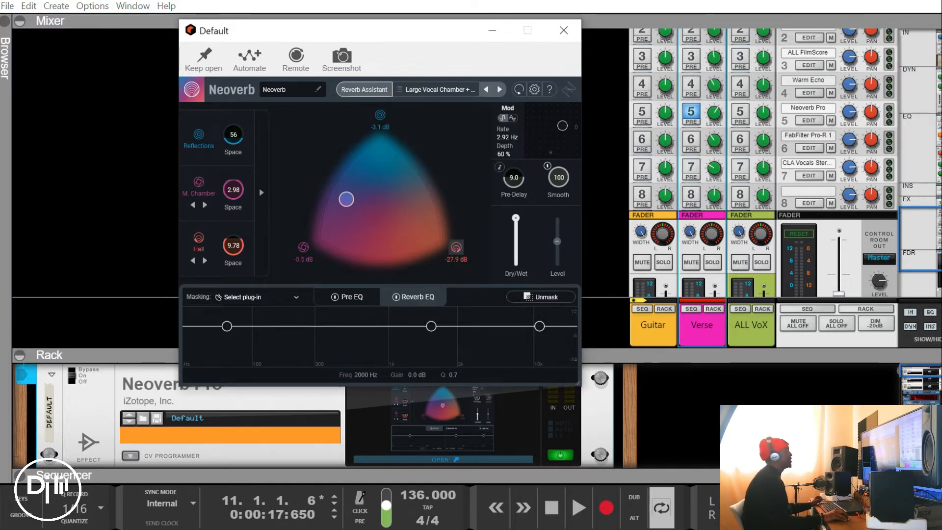
{"action": "left_click_drag", "start_coordinate": [347, 199], "coordinate": [392, 198]}
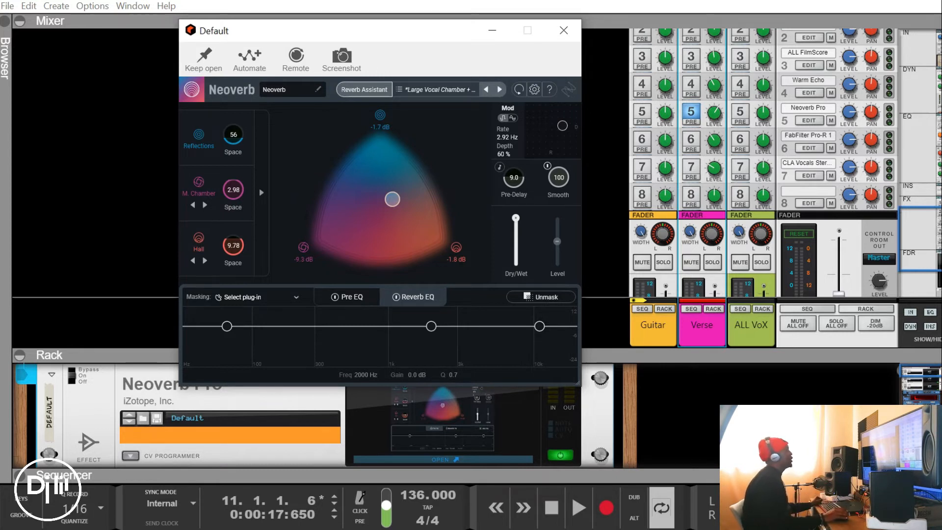
{"action": "left_click", "coordinate": [564, 30]}
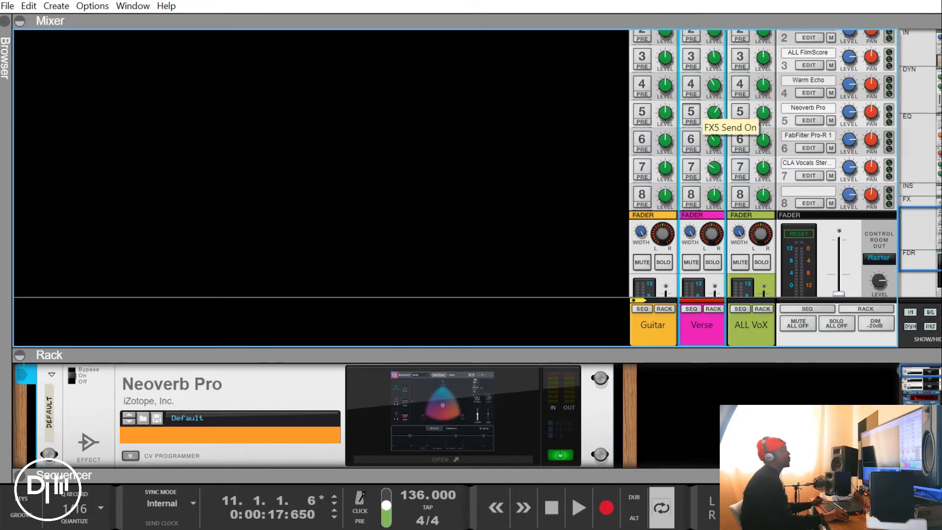
Replace send 5 with send 6 on the Verse channel and open the FabFilter Pro-R interface in an enlarged rack
{"action": "left_click", "coordinate": [691, 112]}
{"action": "left_click", "coordinate": [691, 139]}
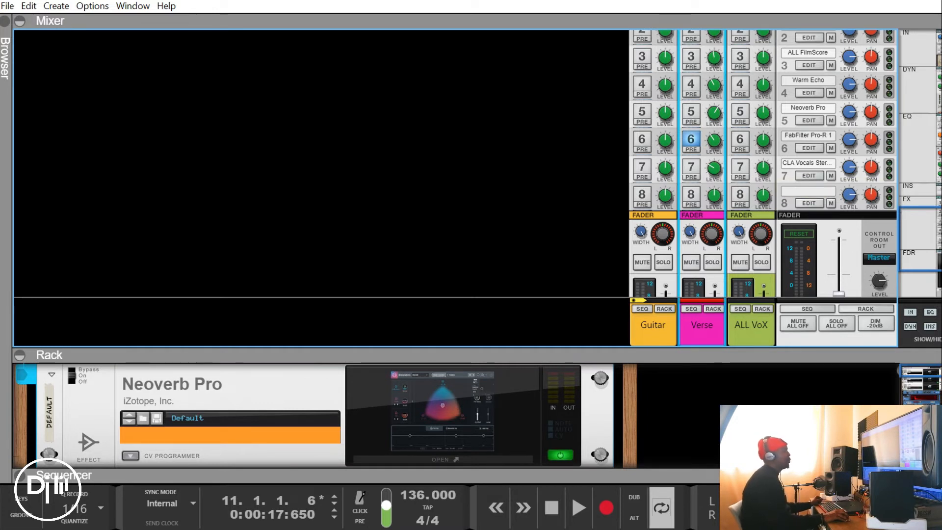
{"action": "left_click", "coordinate": [808, 147]}
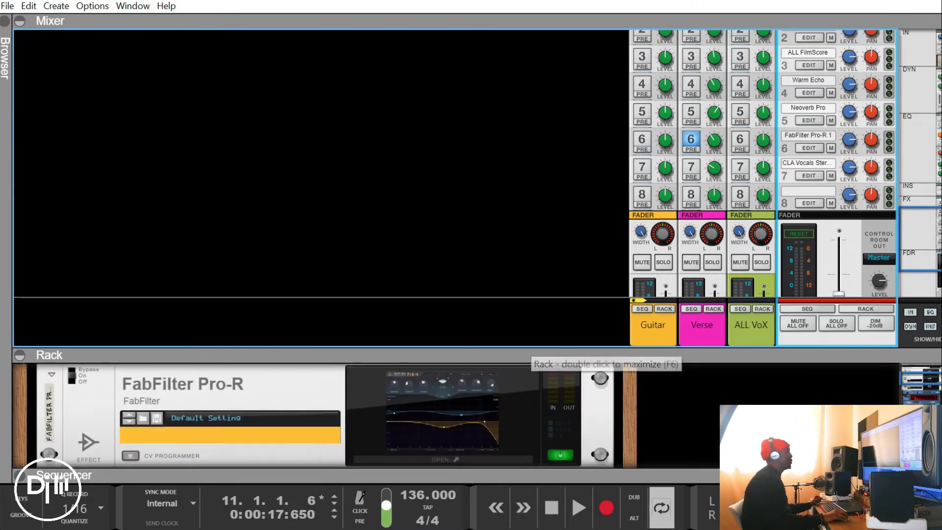
{"action": "left_click_drag", "start_coordinate": [530, 355], "coordinate": [530, 292]}
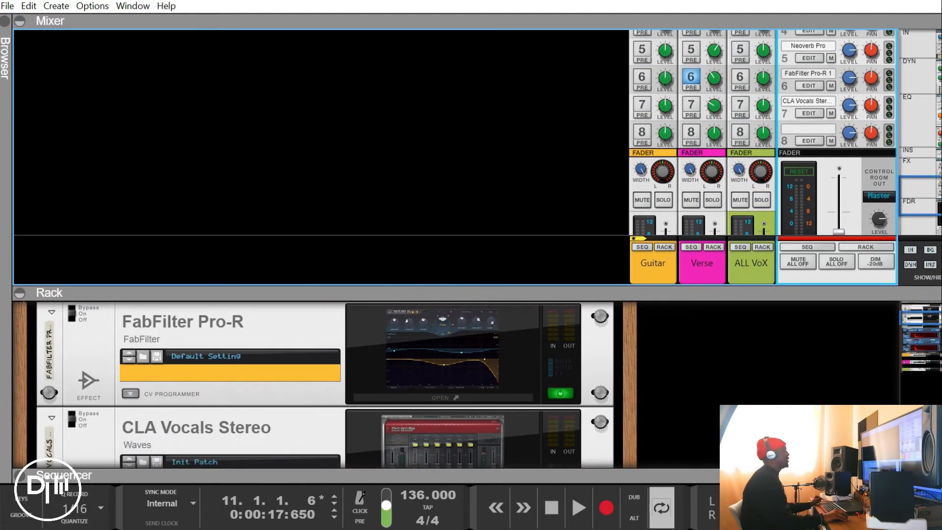
{"action": "left_click", "coordinate": [442, 349]}
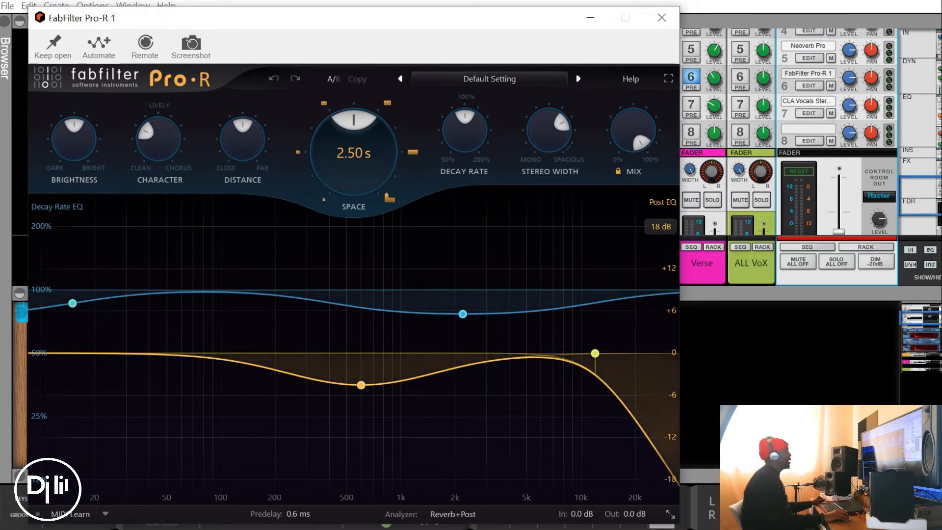
Browse the Pro-R preset categories and load Cathedral 2 from Very Large
{"action": "left_click", "coordinate": [489, 78]}
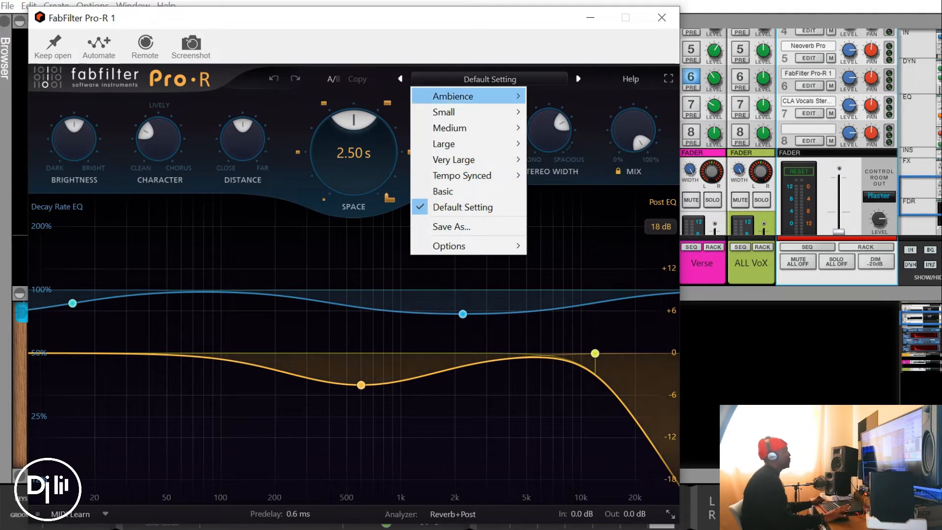
{"action": "mouse_move", "coordinate": [453, 96]}
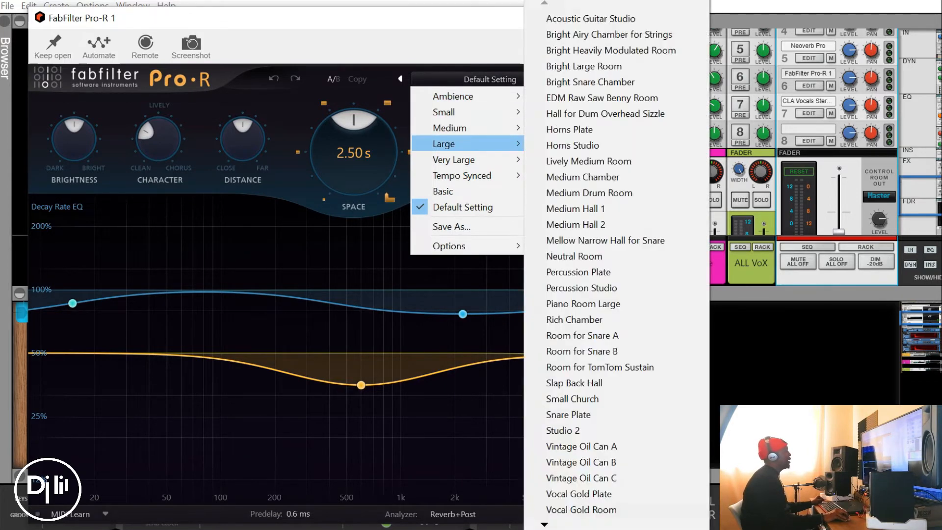
{"action": "mouse_move", "coordinate": [444, 144]}
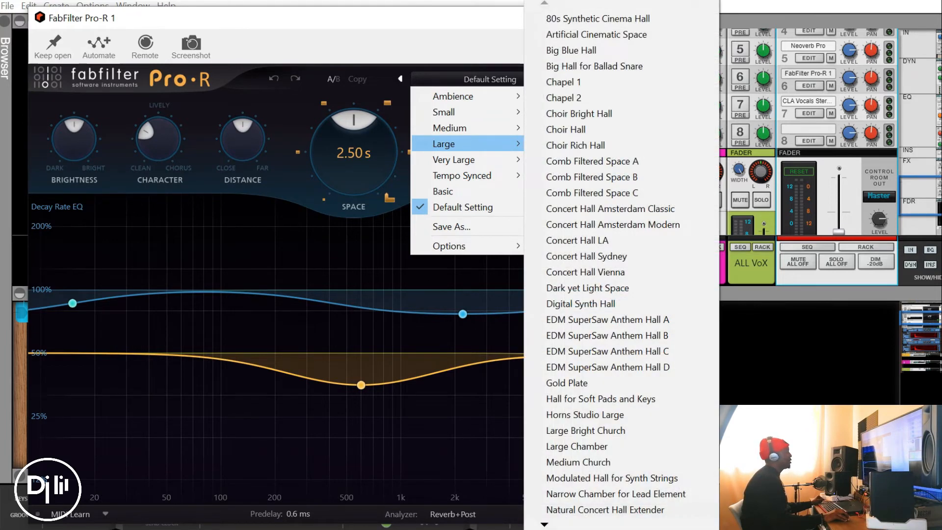
{"action": "mouse_move", "coordinate": [453, 160]}
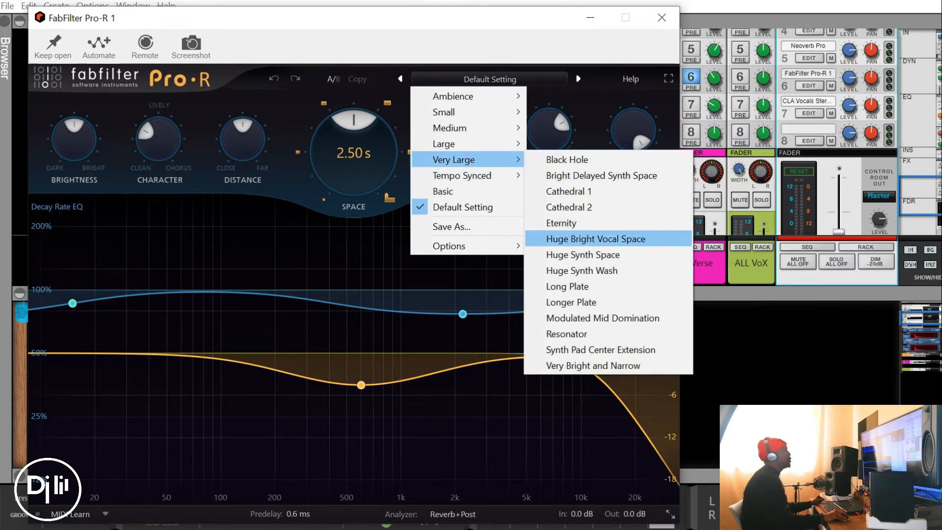
{"action": "left_click", "coordinate": [569, 207]}
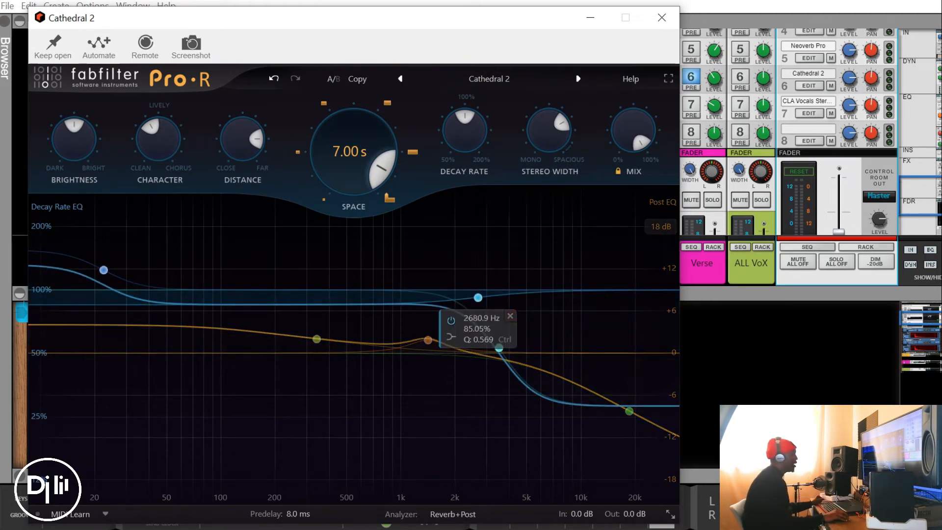
Fine-tune the decay rate EQ bands, moving the lowest to about 24.3 Hz, and raise the 340 Hz post EQ band to about +5.3 dB
{"action": "left_click", "coordinate": [478, 298]}
{"action": "left_click_drag", "start_coordinate": [316, 339], "coordinate": [316, 334]}
{"action": "left_click_drag", "start_coordinate": [499, 348], "coordinate": [500, 345]}
{"action": "left_click_drag", "start_coordinate": [478, 298], "coordinate": [465, 296]}
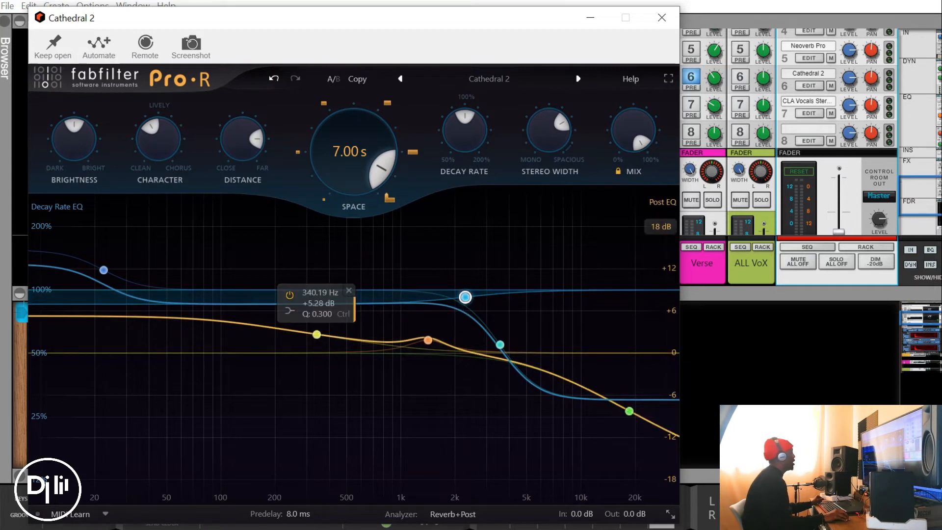
{"action": "left_click_drag", "start_coordinate": [103, 270], "coordinate": [110, 271]}
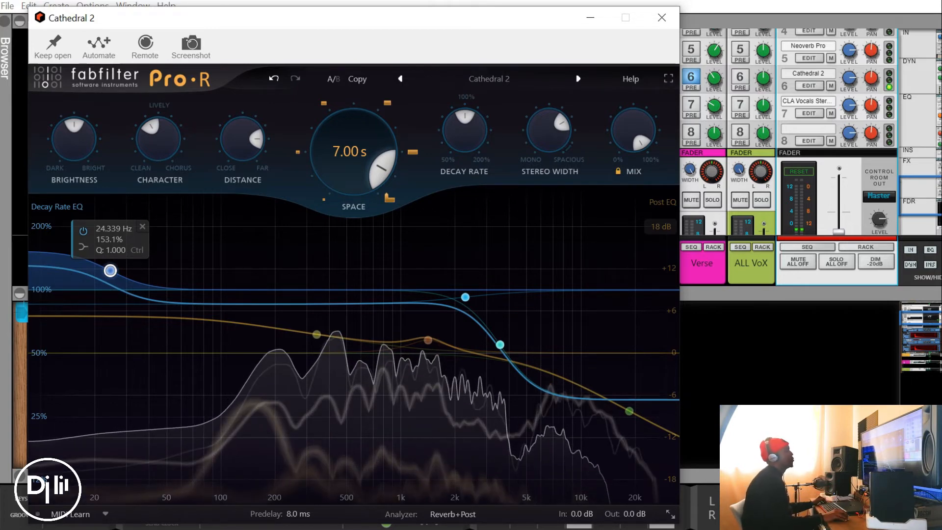
Lower the Verse channel's send 6 to about -17 dB during playback and raise it again
{"action": "mouse_move", "coordinate": [714, 78]}
{"action": "left_mouse_down"}
{"action": "mouse_move", "coordinate": [715, 36]}
{"action": "mouse_move", "coordinate": [714, 81]}
{"action": "left_mouse_up"}
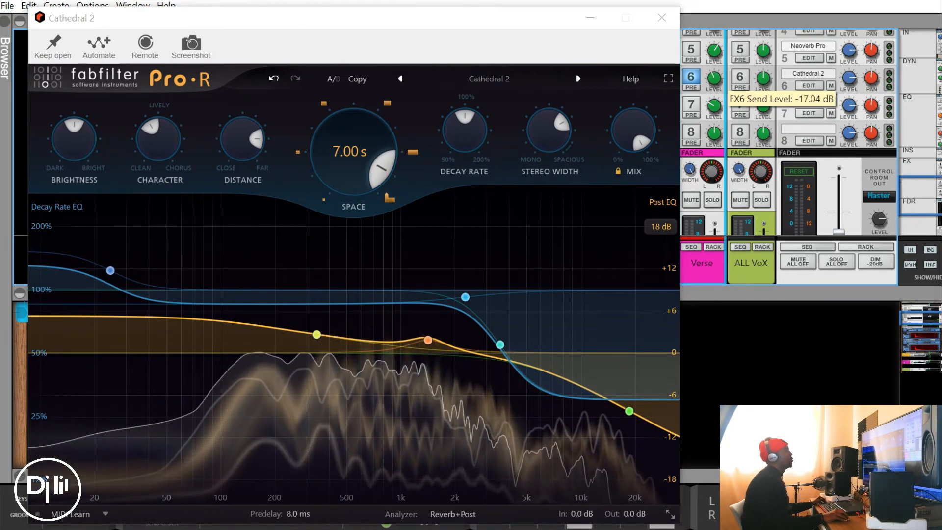
{"action": "left_click_drag", "start_coordinate": [714, 81], "coordinate": [714, 73]}
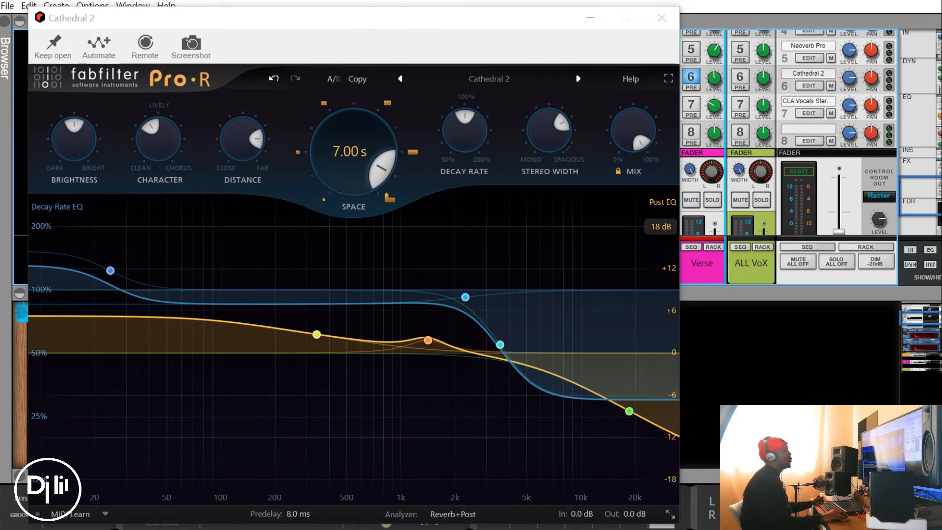
Examine Pro-R's analyzer modes and the predelay's tempo-sync options without changing them, and close the plug-in window
{"action": "left_click_drag", "start_coordinate": [490, 19], "coordinate": [555, 2]}
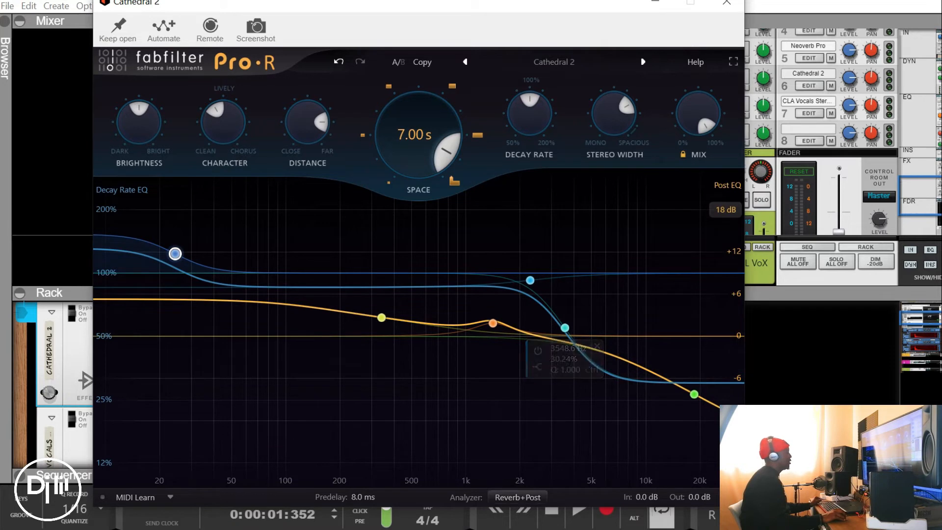
{"action": "left_click", "coordinate": [517, 497]}
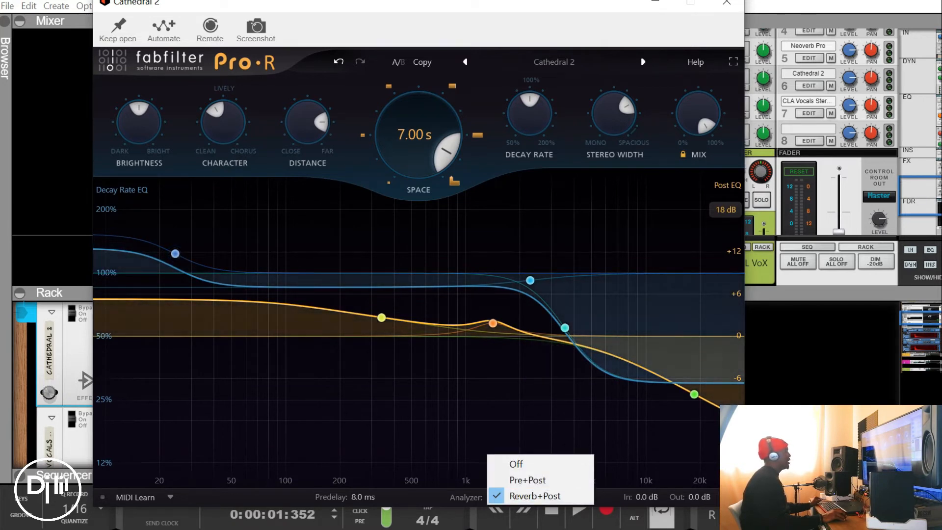
{"action": "left_click", "coordinate": [345, 497]}
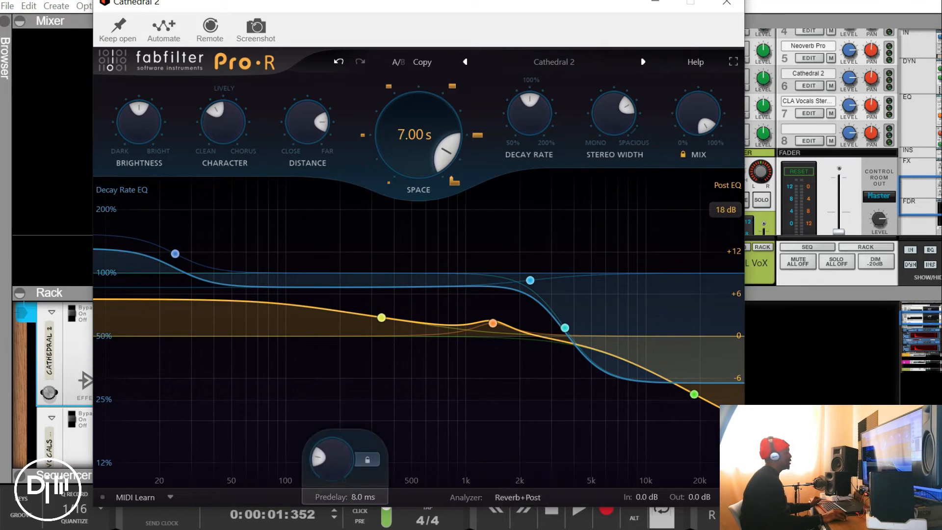
{"action": "left_click", "coordinate": [367, 459]}
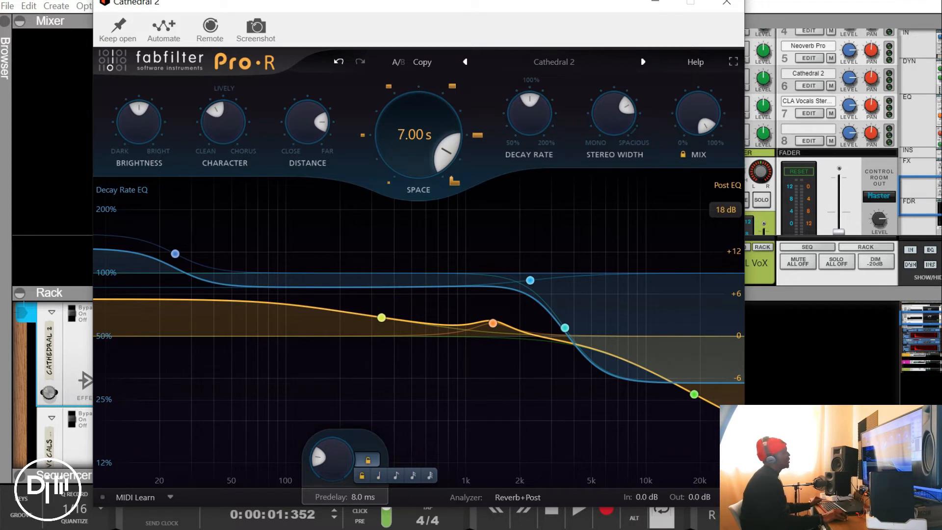
{"action": "left_click", "coordinate": [368, 460]}
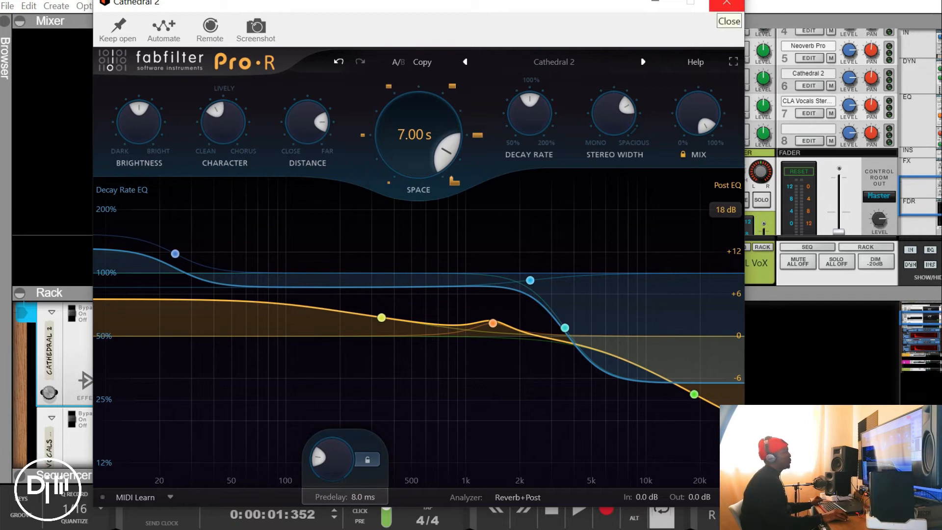
{"action": "left_click", "coordinate": [727, 3]}
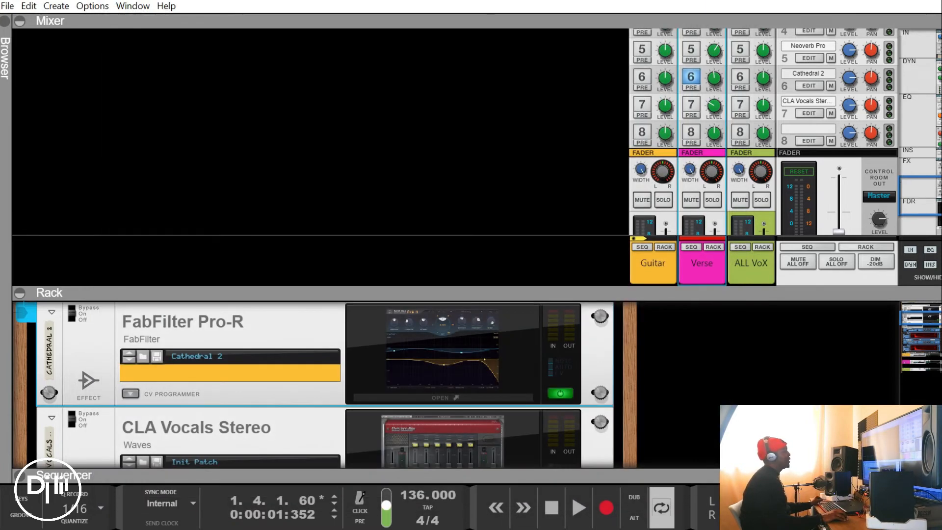
Show the FX return 7 device in an enlarged rack and open the CLA Vocals Stereo interface
{"action": "scroll", "coordinate": [471, 246], "scroll_direction": "down", "scroll_amount": 3}
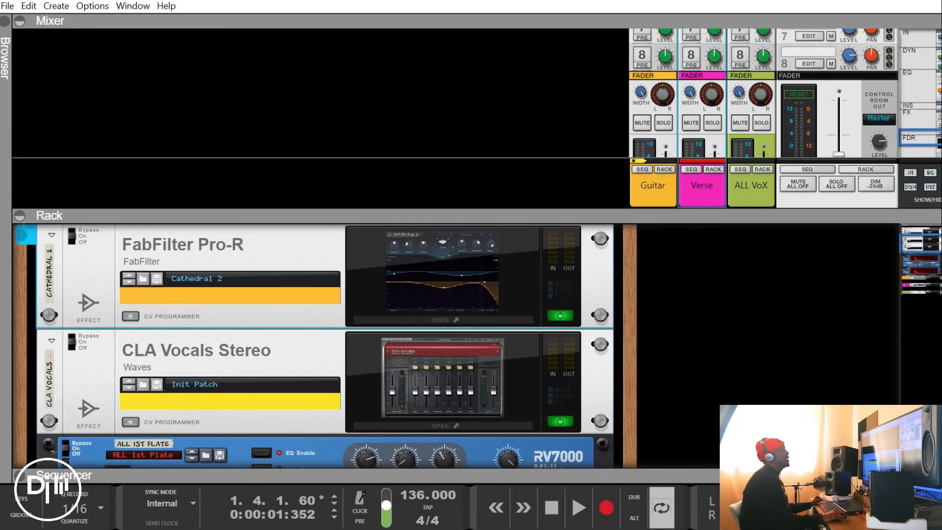
{"action": "scroll", "coordinate": [692, 128], "scroll_direction": "up", "scroll_amount": 5}
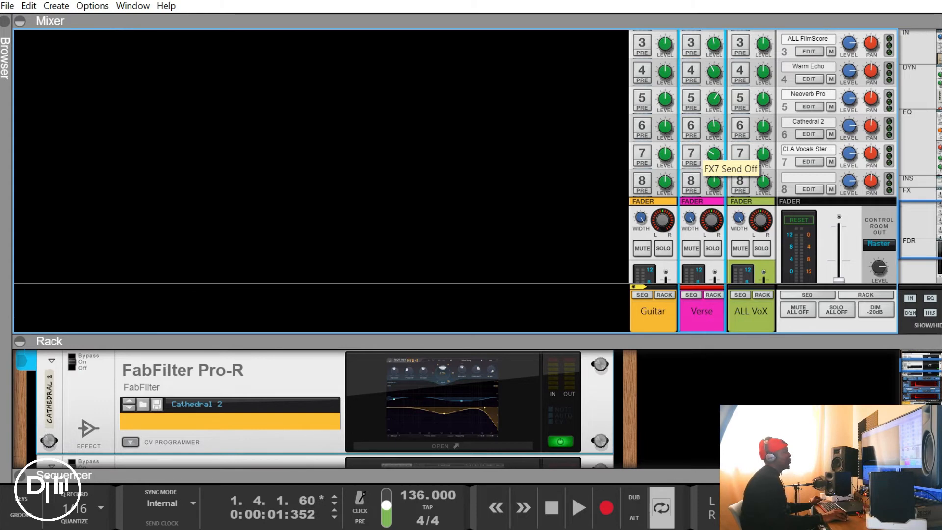
{"action": "left_click", "coordinate": [810, 162]}
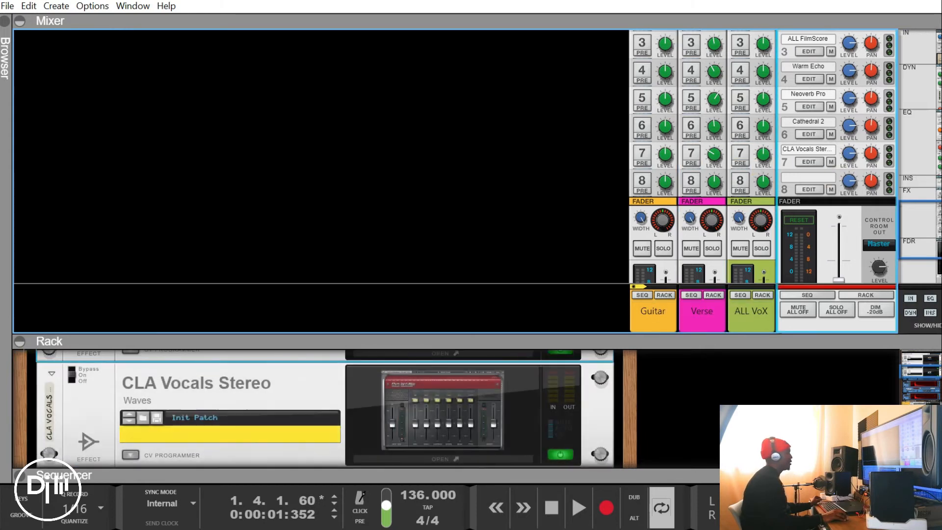
{"action": "left_click_drag", "start_coordinate": [637, 341], "coordinate": [638, 190]}
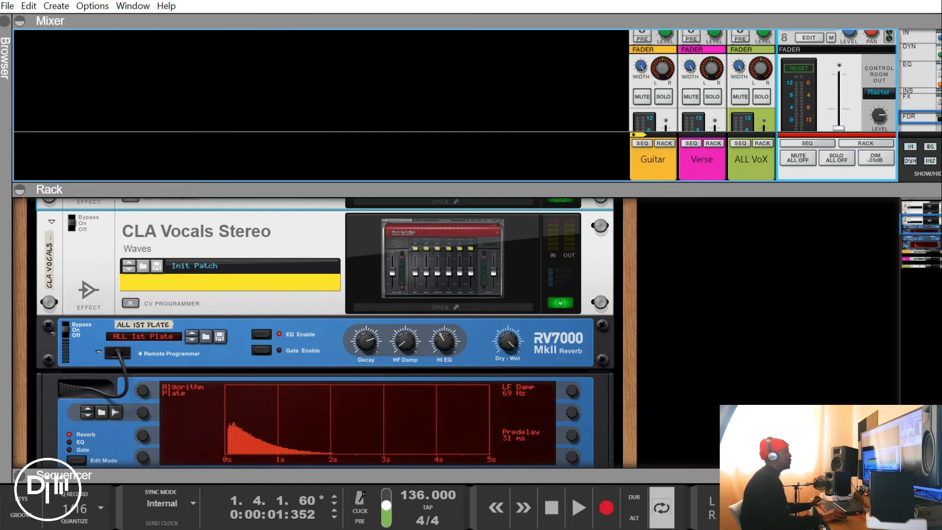
{"action": "left_click", "coordinate": [441, 307]}
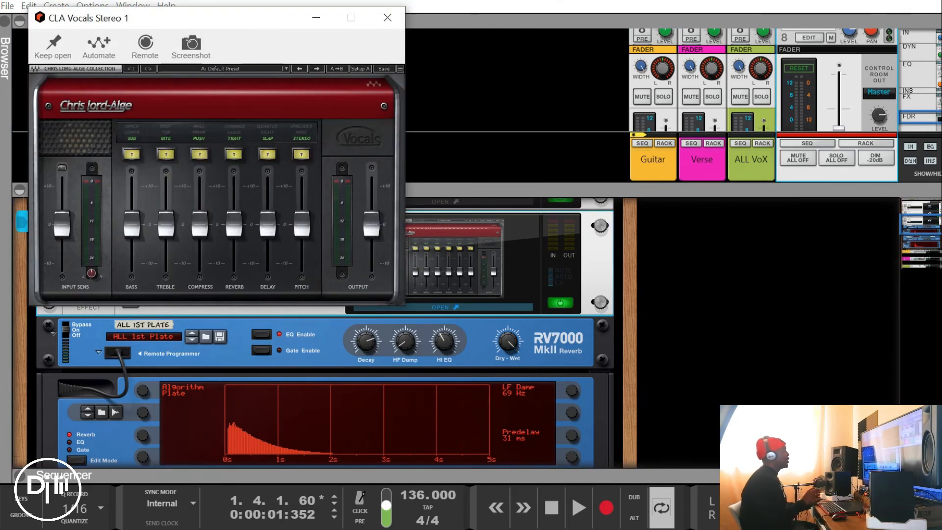
{"action": "left_click_drag", "start_coordinate": [264, 24], "coordinate": [499, 69]}
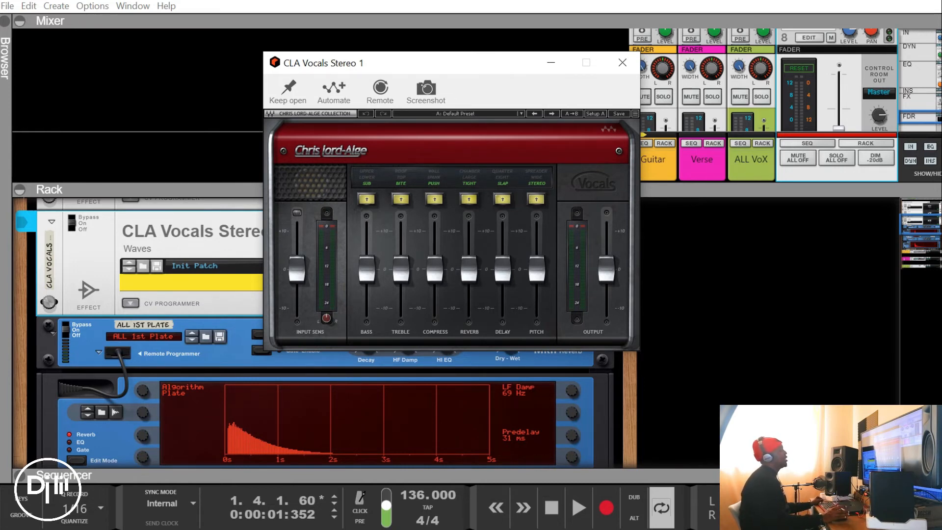
Switch off the bass, treble, compress and delay sections in CLA Vocals
{"action": "mouse_move", "coordinate": [537, 270]}
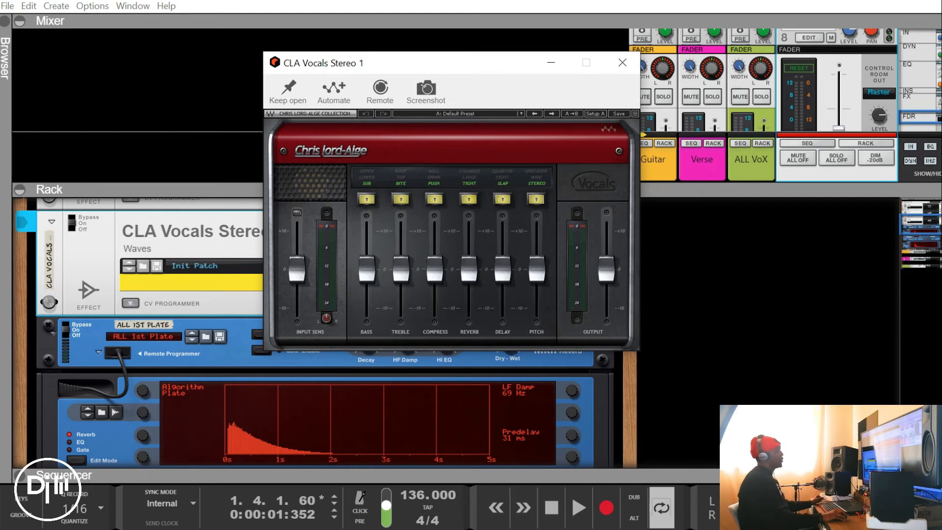
{"action": "left_click", "coordinate": [367, 199]}
{"action": "left_click", "coordinate": [366, 200]}
{"action": "left_click", "coordinate": [366, 199]}
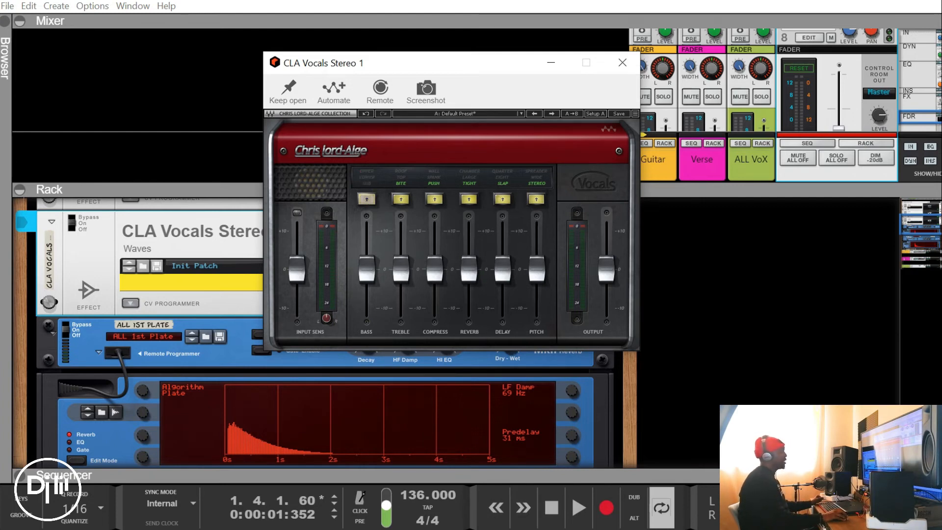
{"action": "left_click", "coordinate": [401, 199]}
{"action": "left_click", "coordinate": [401, 199]}
{"action": "left_click", "coordinate": [401, 200]}
{"action": "left_click", "coordinate": [435, 199]}
{"action": "left_click", "coordinate": [435, 199]}
{"action": "left_click", "coordinate": [434, 199]}
{"action": "left_click", "coordinate": [502, 199]}
{"action": "left_click", "coordinate": [503, 199]}
{"action": "left_click", "coordinate": [503, 199]}
{"action": "left_click", "coordinate": [503, 199]}
{"action": "left_click", "coordinate": [502, 199]}
{"action": "left_click", "coordinate": [502, 199]}
{"action": "left_click", "coordinate": [502, 199]}
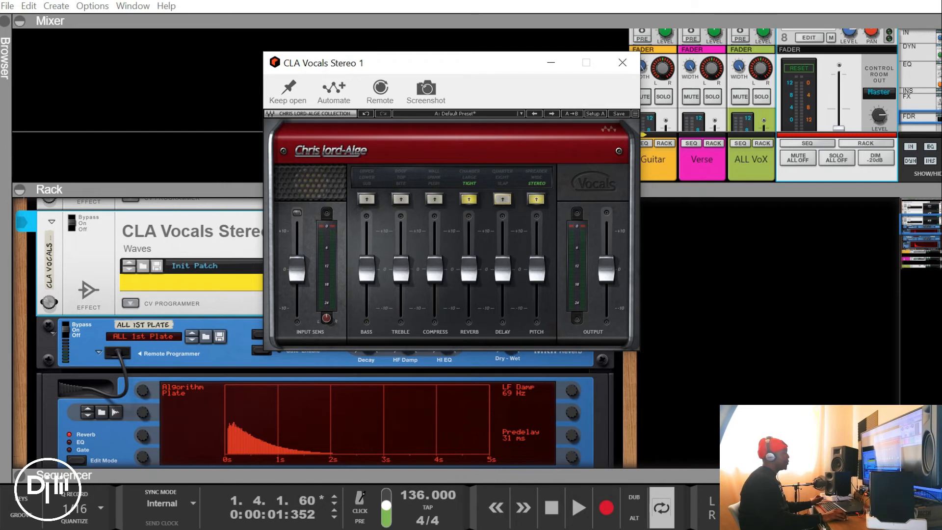
Pull the bass, treble, compress and delay faders down to about -10 in CLA Vocals
{"action": "left_click_drag", "start_coordinate": [367, 269], "coordinate": [366, 309]}
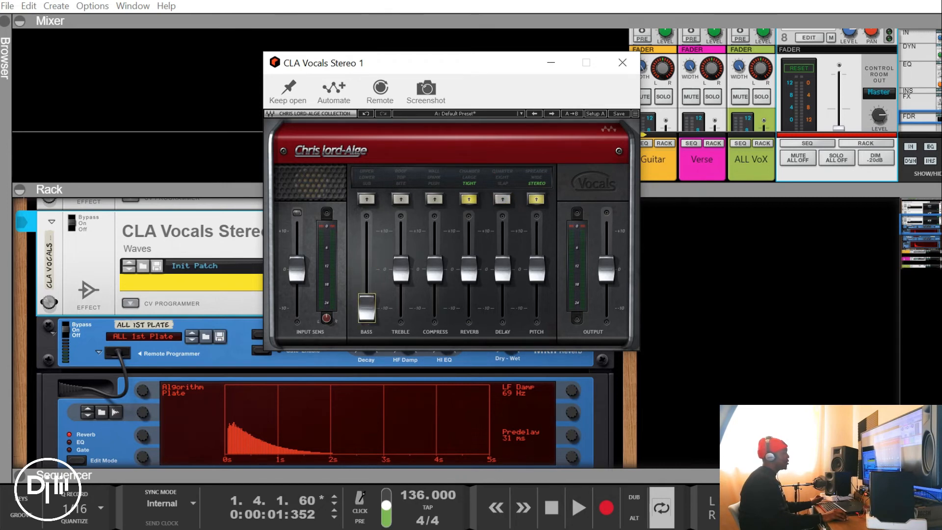
{"action": "left_click_drag", "start_coordinate": [400, 269], "coordinate": [400, 309]}
{"action": "left_click_drag", "start_coordinate": [435, 269], "coordinate": [435, 309]}
{"action": "left_click", "coordinate": [469, 269]}
{"action": "left_click_drag", "start_coordinate": [502, 269], "coordinate": [503, 308]}
{"action": "left_click", "coordinate": [537, 269]}
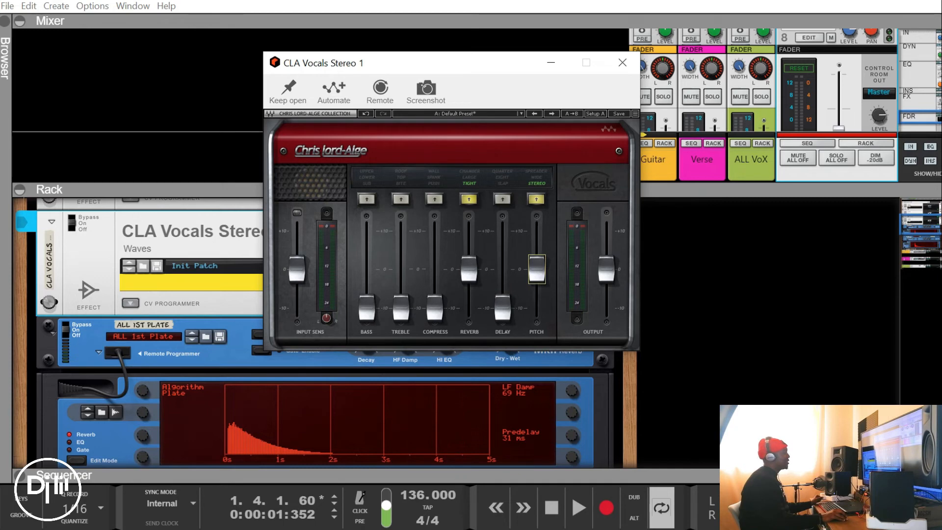
Set the reverb to Chamber and the pitch to Wide, raising their faders to about +5 and +3
{"action": "left_click", "coordinate": [469, 198]}
{"action": "left_click", "coordinate": [469, 199]}
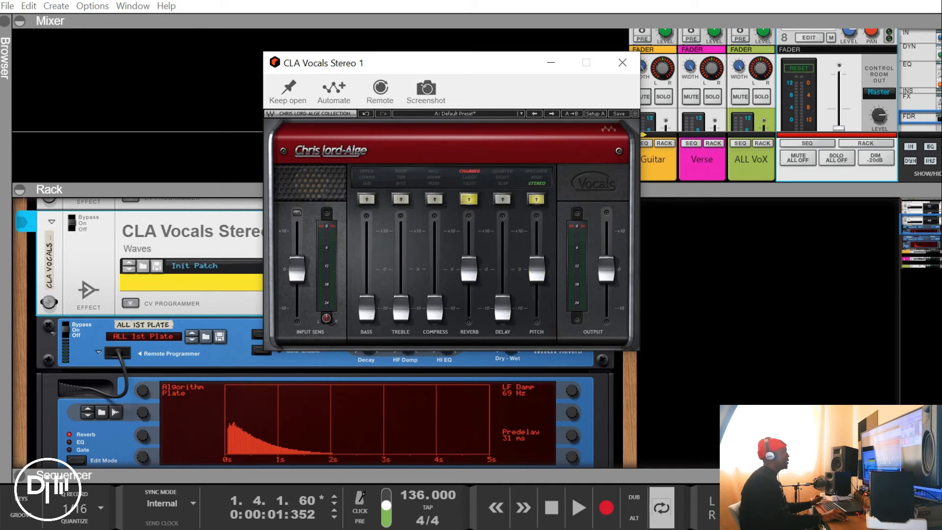
{"action": "left_click", "coordinate": [536, 199]}
{"action": "left_click_drag", "start_coordinate": [469, 269], "coordinate": [469, 249]}
{"action": "left_click_drag", "start_coordinate": [536, 269], "coordinate": [537, 257]}
{"action": "left_click", "coordinate": [469, 250]}
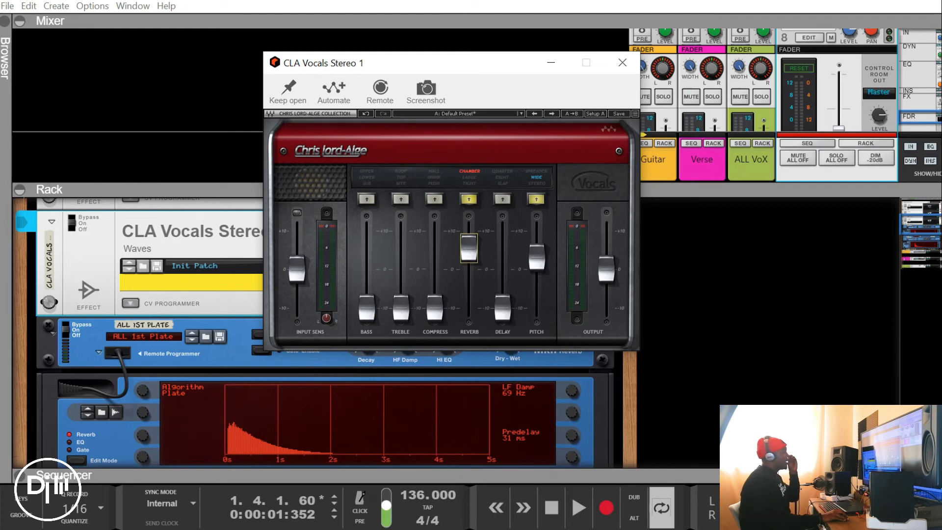
Enlarge the mixer, enable send 7 on the Verse channel at a higher level and start playback from the beginning
{"action": "left_click_drag", "start_coordinate": [514, 62], "coordinate": [379, 72]}
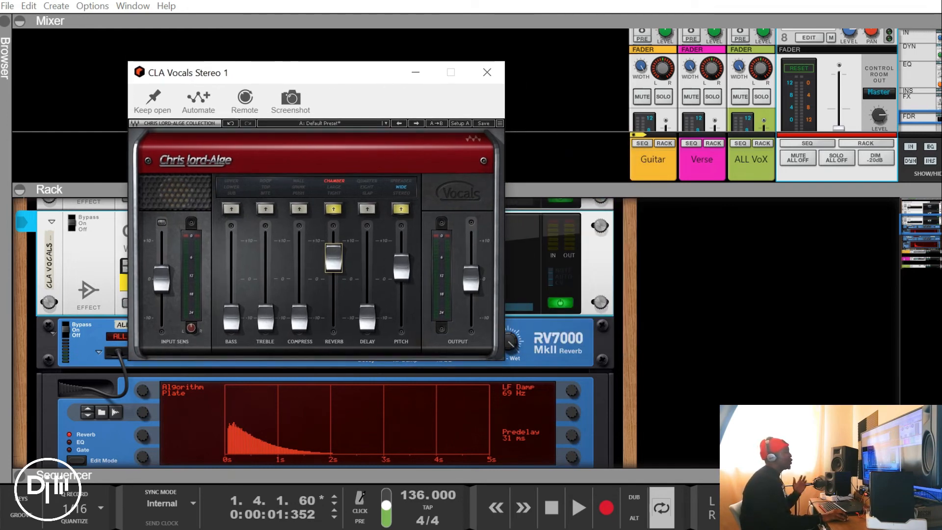
{"action": "left_click_drag", "start_coordinate": [564, 189], "coordinate": [564, 333]}
{"action": "scroll", "coordinate": [712, 196], "scroll_direction": "down", "scroll_amount": 3}
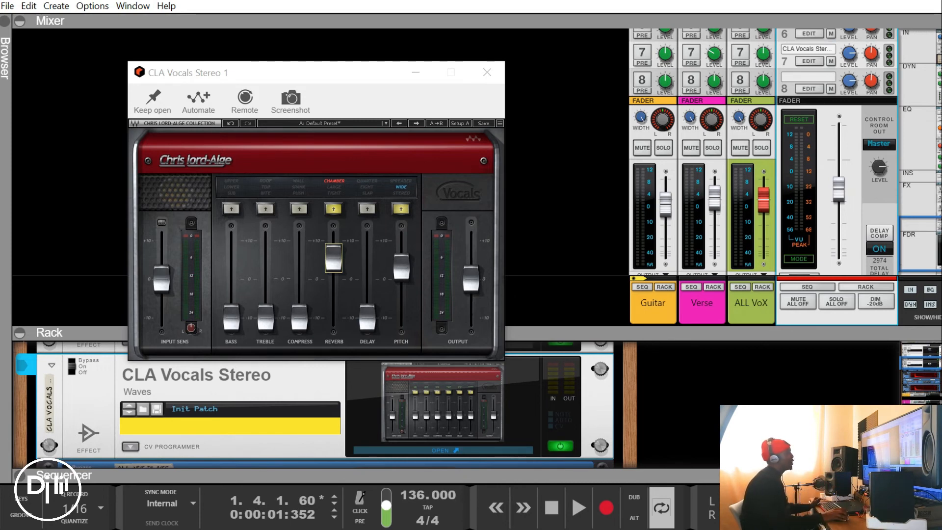
{"action": "scroll", "coordinate": [785, 151], "scroll_direction": "up", "scroll_amount": 10}
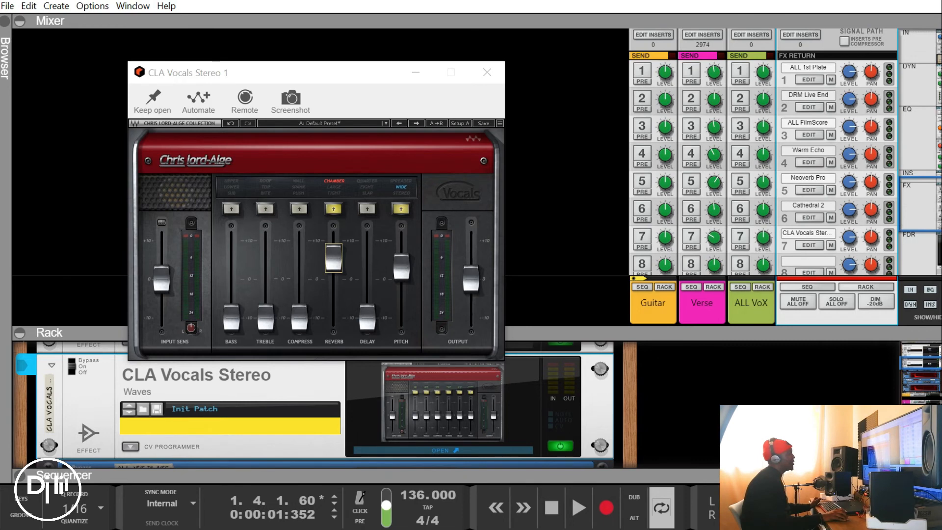
{"action": "scroll", "coordinate": [785, 151], "scroll_direction": "down", "scroll_amount": 2}
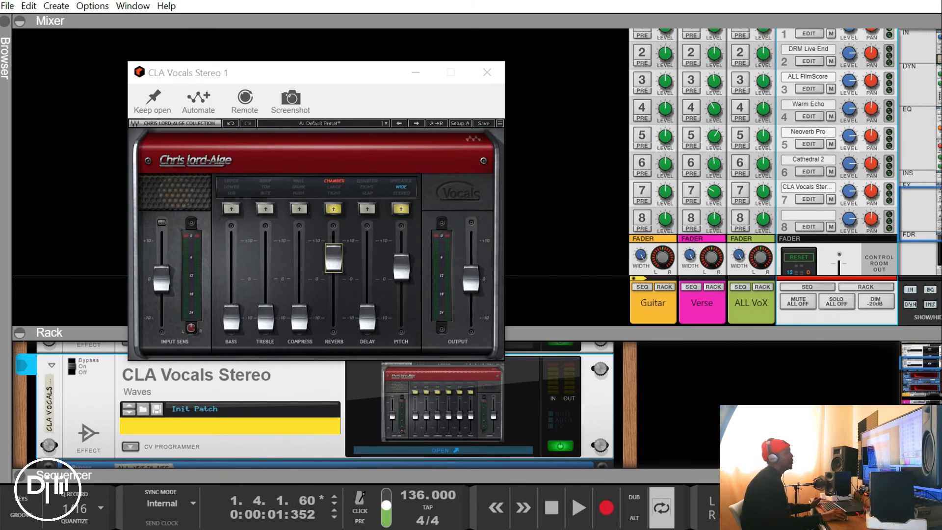
{"action": "left_click", "coordinate": [691, 192]}
{"action": "left_click_drag", "start_coordinate": [714, 192], "coordinate": [714, 182]}
{"action": "key", "text": "KP_0"}
{"action": "key", "text": "space"}
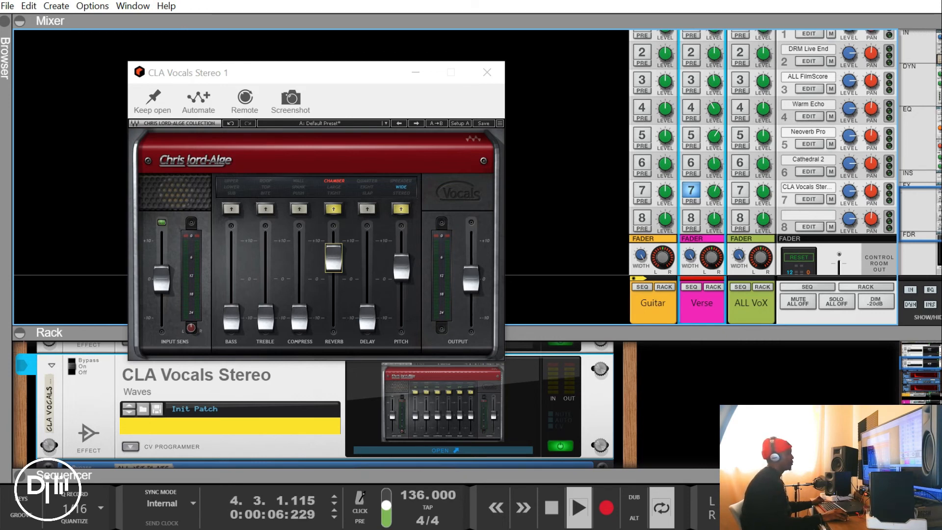
Raise the Verse channel's send 7 level further and balance CLA Vocals with reverb at about +7 and slightly less pitch
{"action": "left_click_drag", "start_coordinate": [714, 191], "coordinate": [715, 171]}
{"action": "left_click_drag", "start_coordinate": [334, 258], "coordinate": [334, 253]}
{"action": "left_click", "coordinate": [401, 266]}
{"action": "left_click_drag", "start_coordinate": [401, 266], "coordinate": [401, 269]}
{"action": "left_click_drag", "start_coordinate": [334, 254], "coordinate": [334, 251]}
Try the Spreader pitch mode during playback, settle on Stereo and stop the song
{"action": "left_click", "coordinate": [401, 209]}
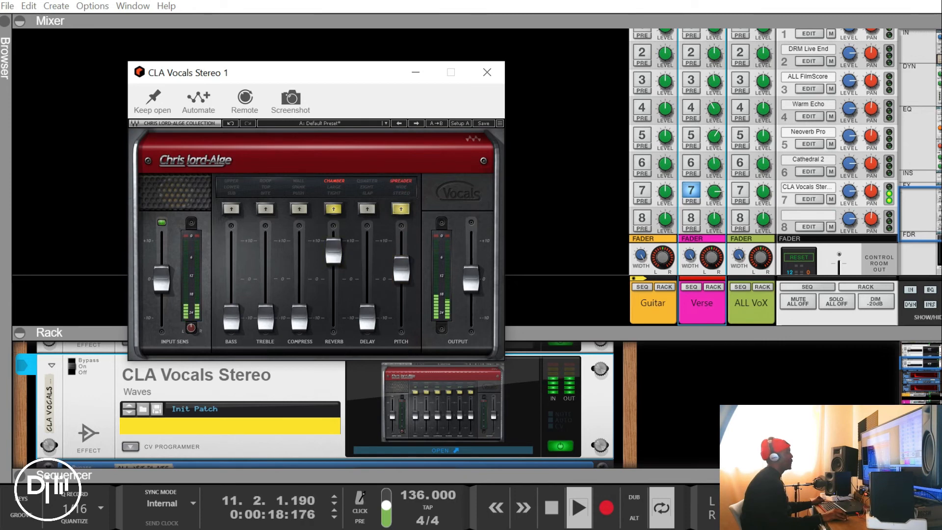
{"action": "left_click", "coordinate": [402, 269]}
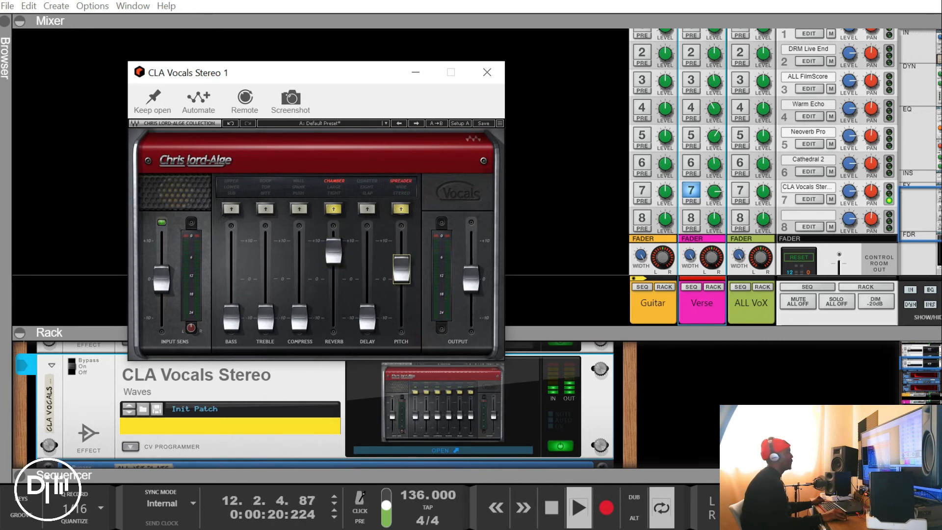
{"action": "left_click", "coordinate": [401, 209]}
{"action": "left_click", "coordinate": [401, 208]}
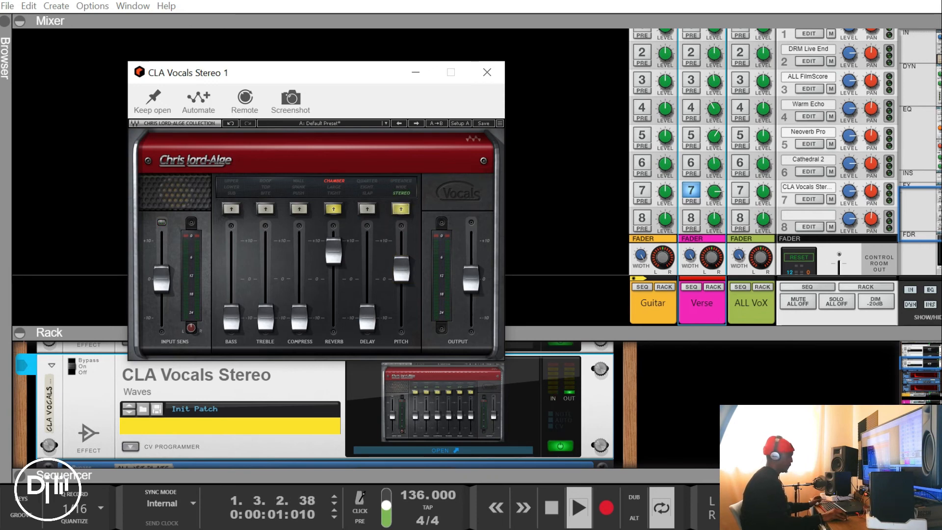
{"action": "key", "text": "space"}
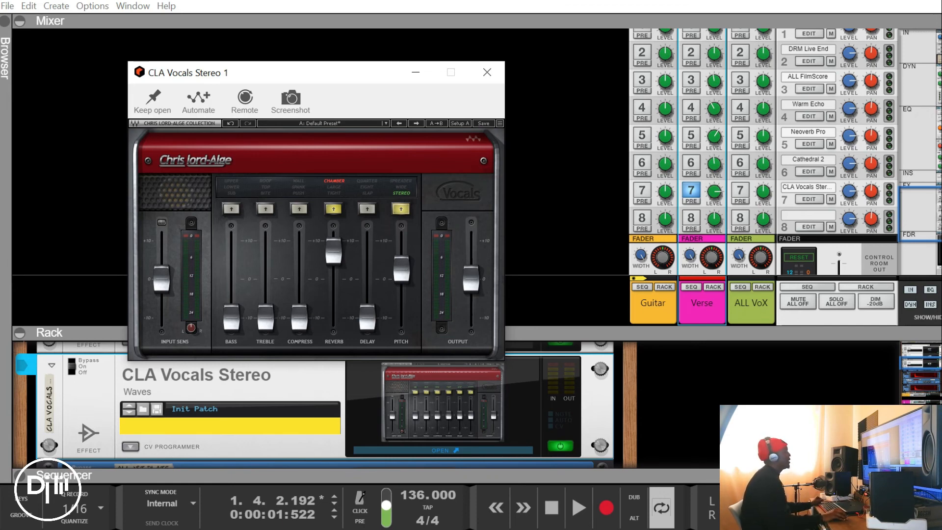
Enable send 3 (ALL FilmScore) alongside send 7 on the Verse channel and start playback
{"action": "scroll", "coordinate": [785, 172], "scroll_direction": "up", "scroll_amount": 2}
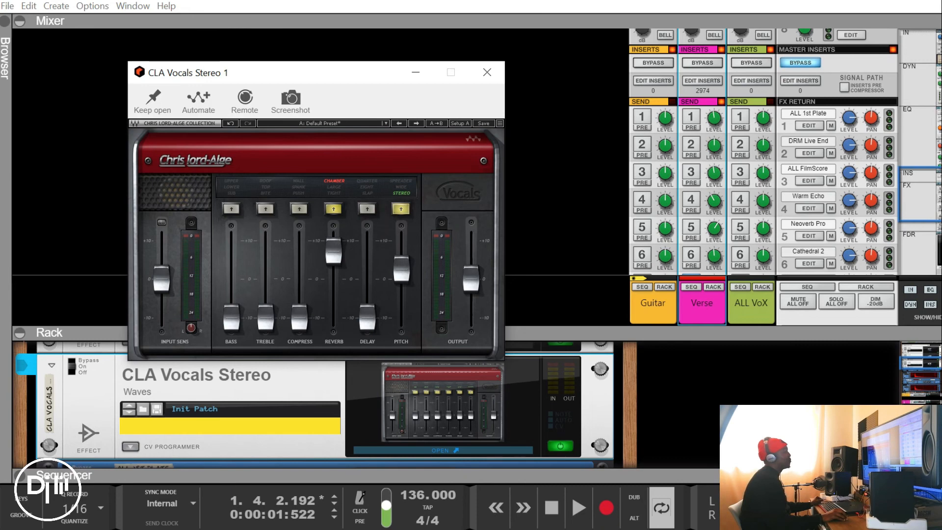
{"action": "left_click", "coordinate": [692, 173]}
{"action": "scroll", "coordinate": [693, 200], "scroll_direction": "down", "scroll_amount": 1}
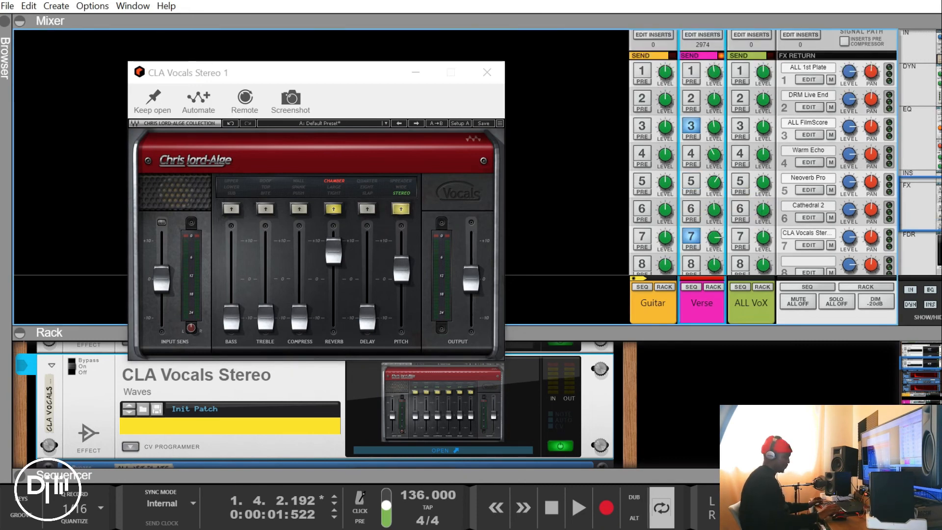
{"action": "key", "text": "space"}
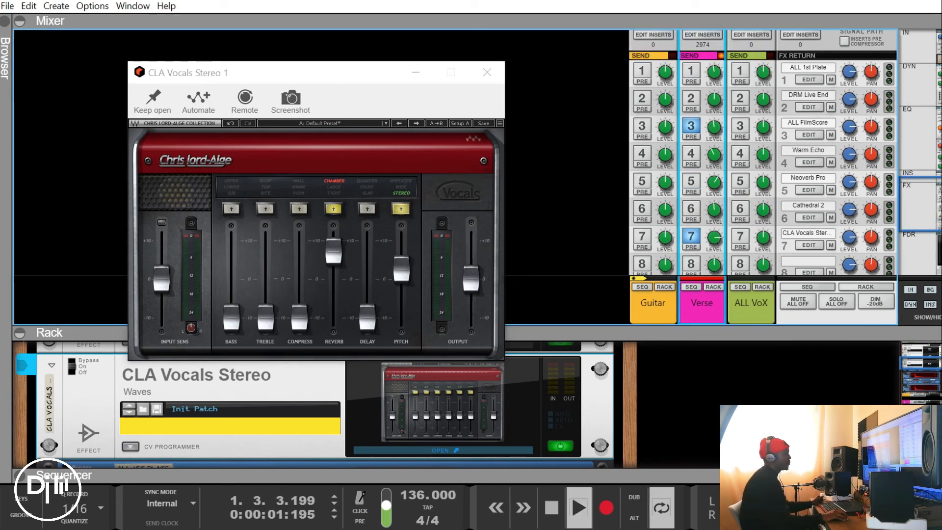
Lower the Verse channel's send 7 level to about -8.2 dB and its send 3 level to -17.55 dB during playback
{"action": "left_click_drag", "start_coordinate": [714, 238], "coordinate": [714, 227]}
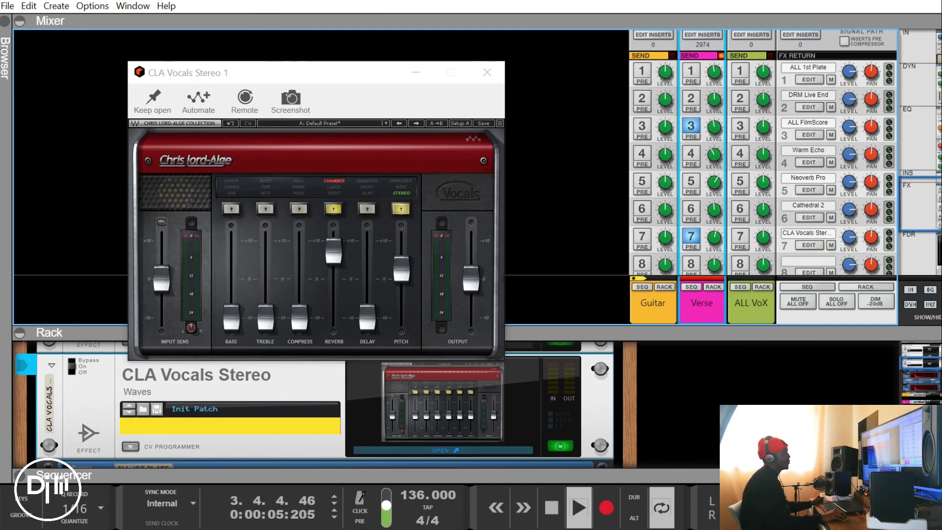
{"action": "left_click_drag", "start_coordinate": [714, 238], "coordinate": [714, 235]}
{"action": "left_click_drag", "start_coordinate": [715, 126], "coordinate": [714, 132]}
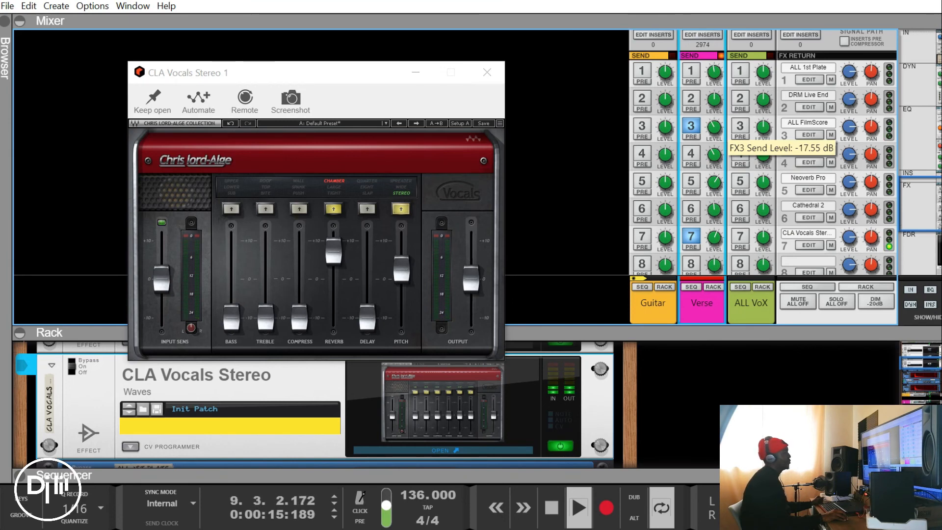
Trim the Verse channel's send 7 and send 3 levels slightly further, stop the song and bring CLA Vocals into focus
{"action": "mouse_move", "coordinate": [715, 237]}
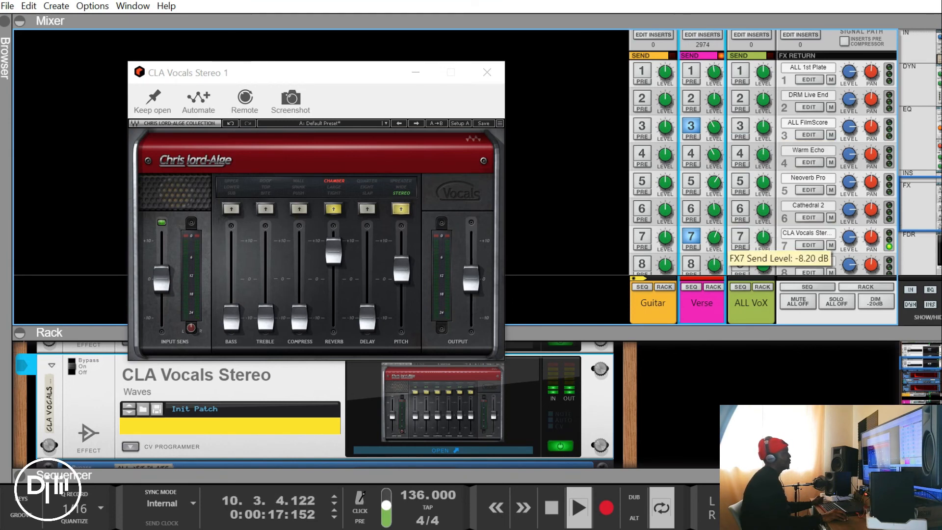
{"action": "left_click_drag", "start_coordinate": [715, 238], "coordinate": [714, 241]}
{"action": "left_click_drag", "start_coordinate": [715, 127], "coordinate": [714, 131]}
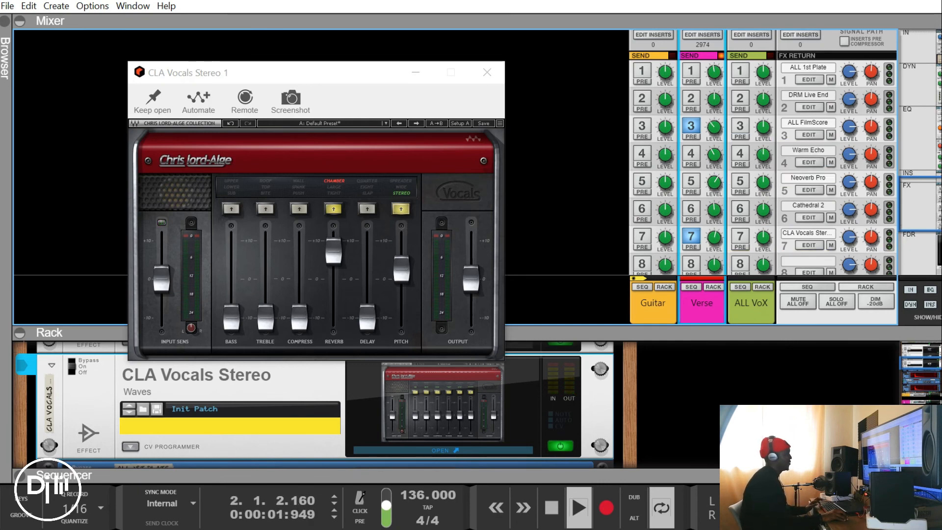
{"action": "key", "text": "space"}
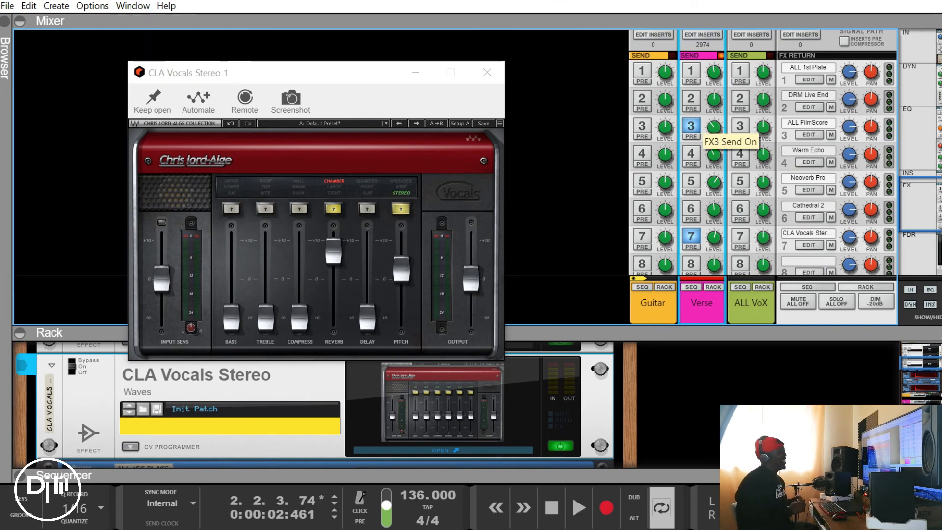
{"action": "left_click", "coordinate": [317, 73]}
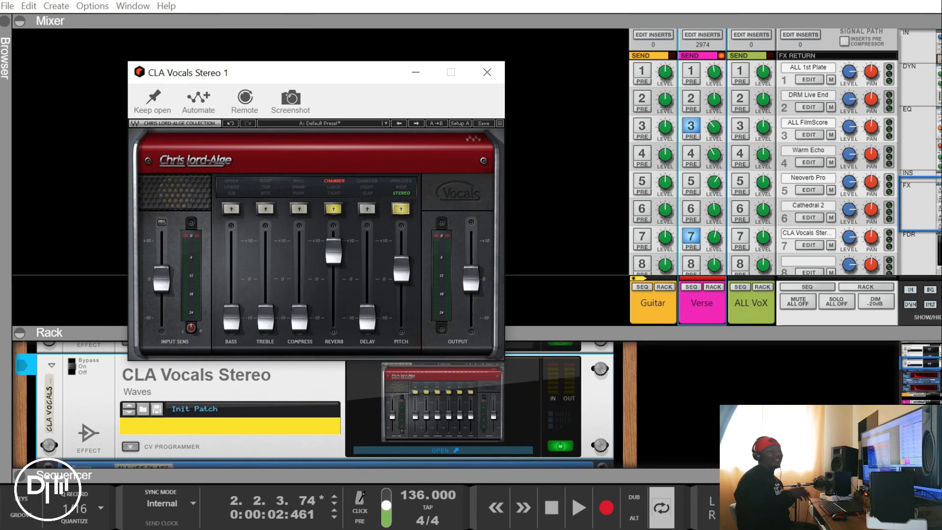